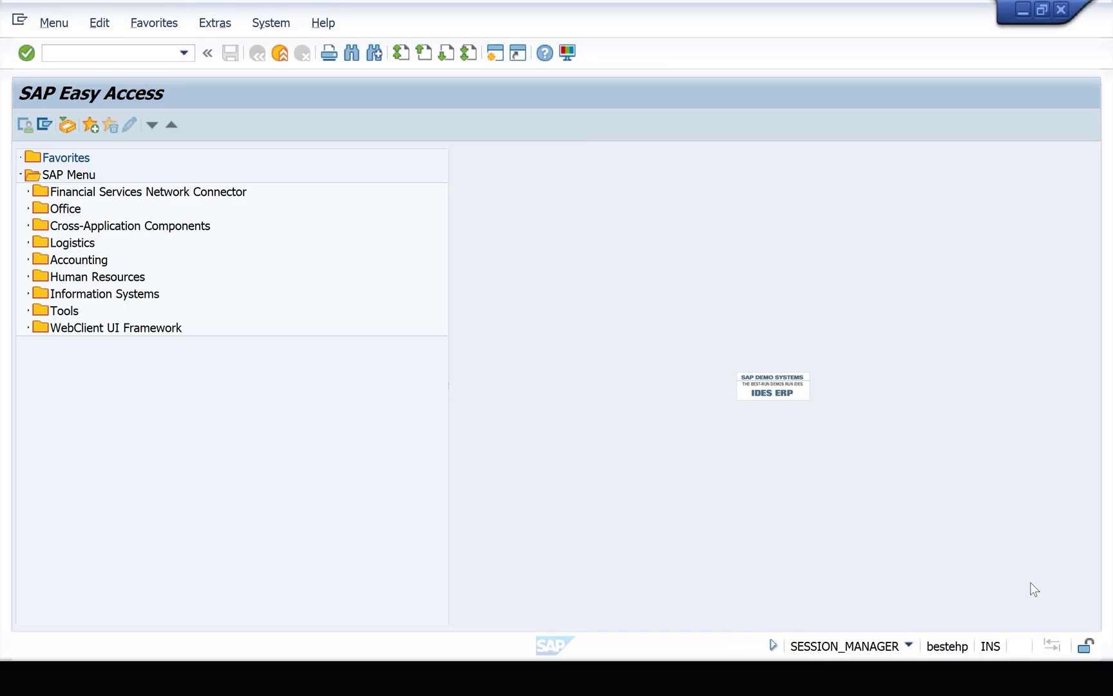
- Start VA01 with order type YRK and bring up the Create with Reference dialog
{"action": "left_click", "coordinate": [147, 59]}
{"action": "type", "text": "VA01"}
{"action": "key", "text": "Return"}
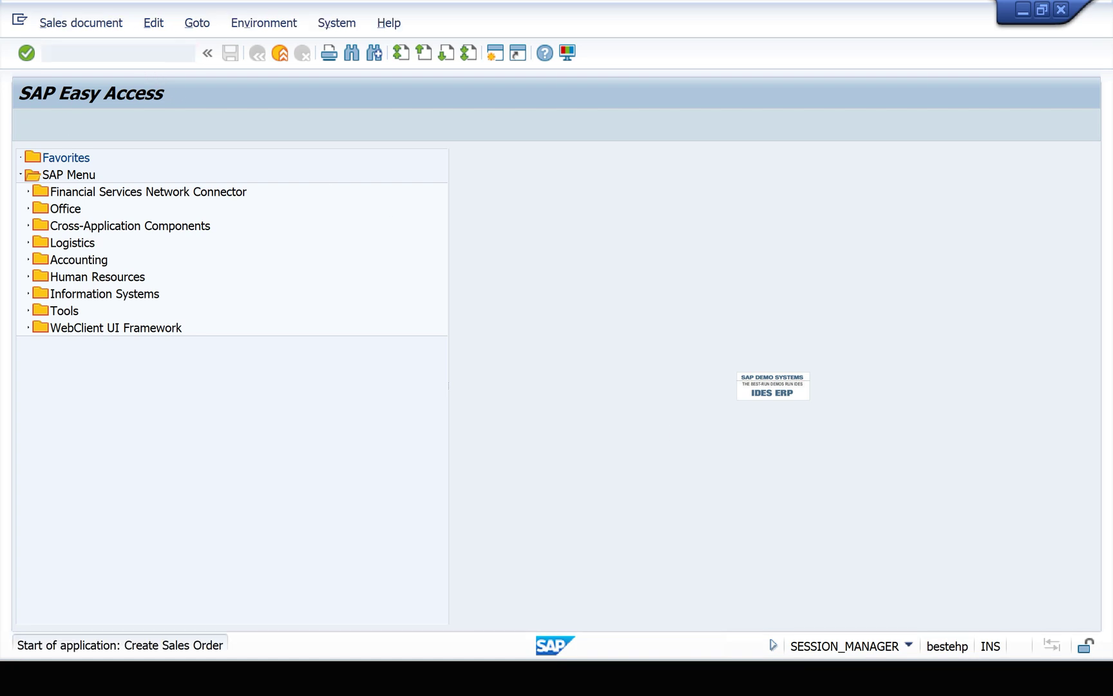
{"action": "type", "text": "YRK"}
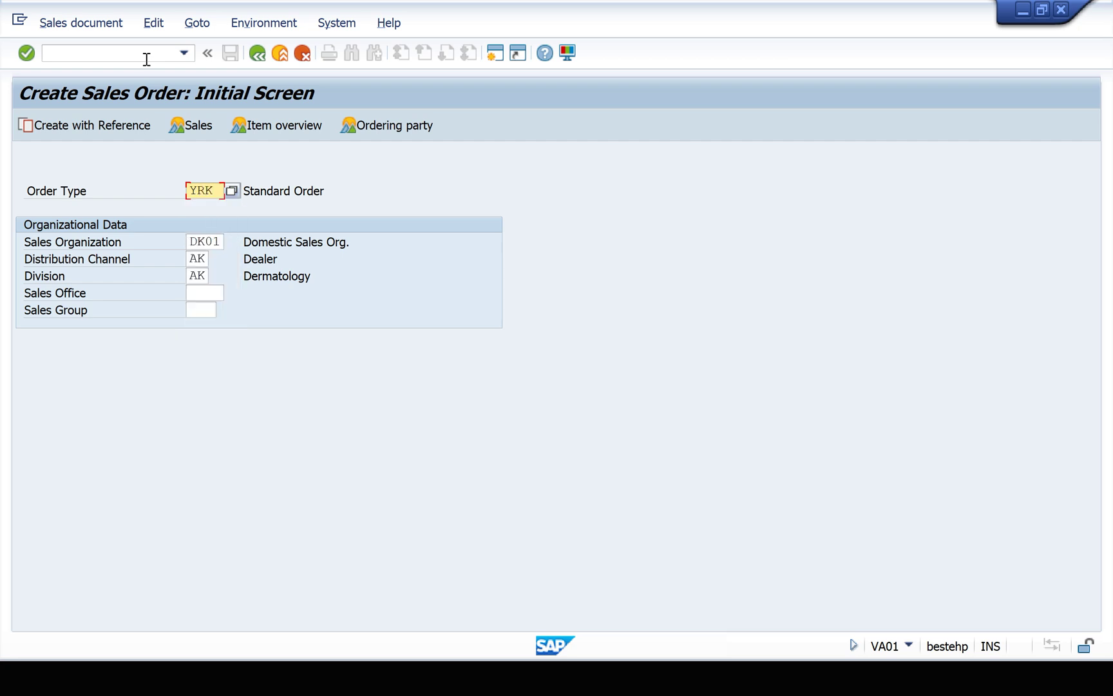
{"action": "key", "text": "F8"}
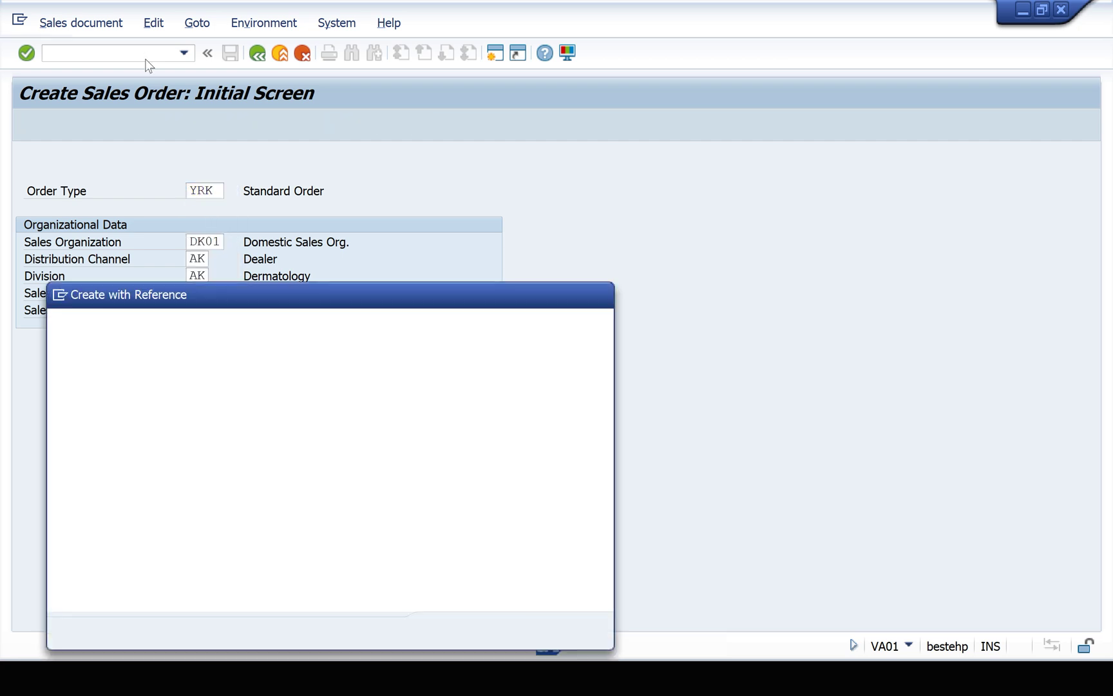
{"action": "left_click_drag", "start_coordinate": [250, 299], "coordinate": [438, 198]}
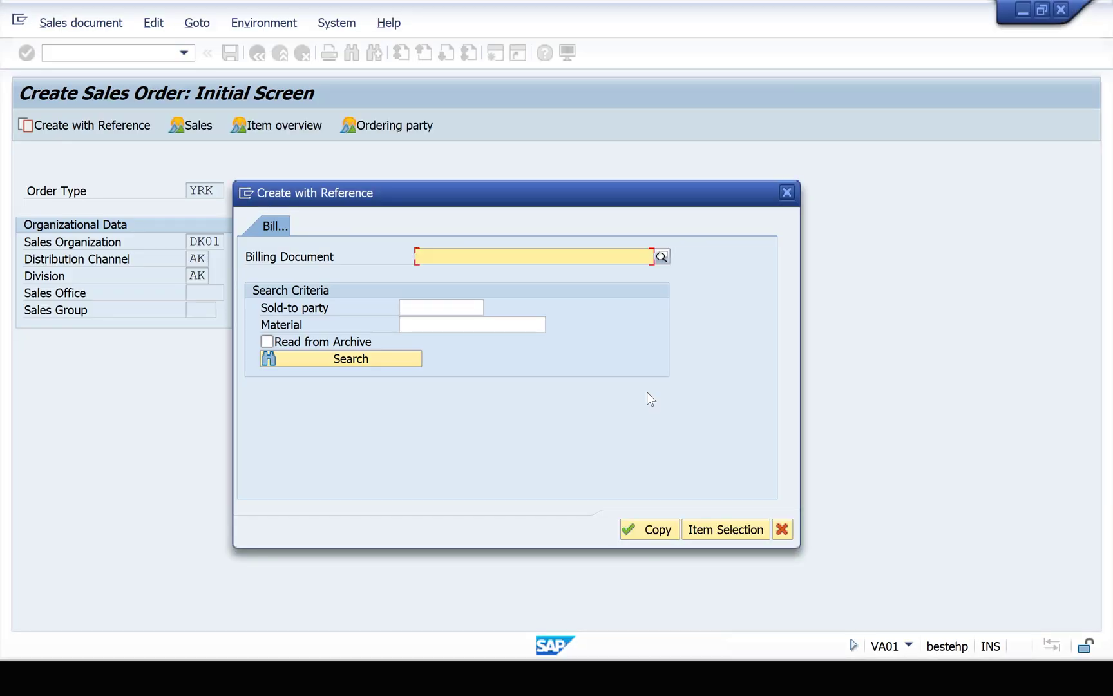
- Copy billing document 90039761 into a new invoice correction request
{"action": "type", "text": "900"}
{"action": "key", "text": "Return"}
{"action": "type", "text": "900"}
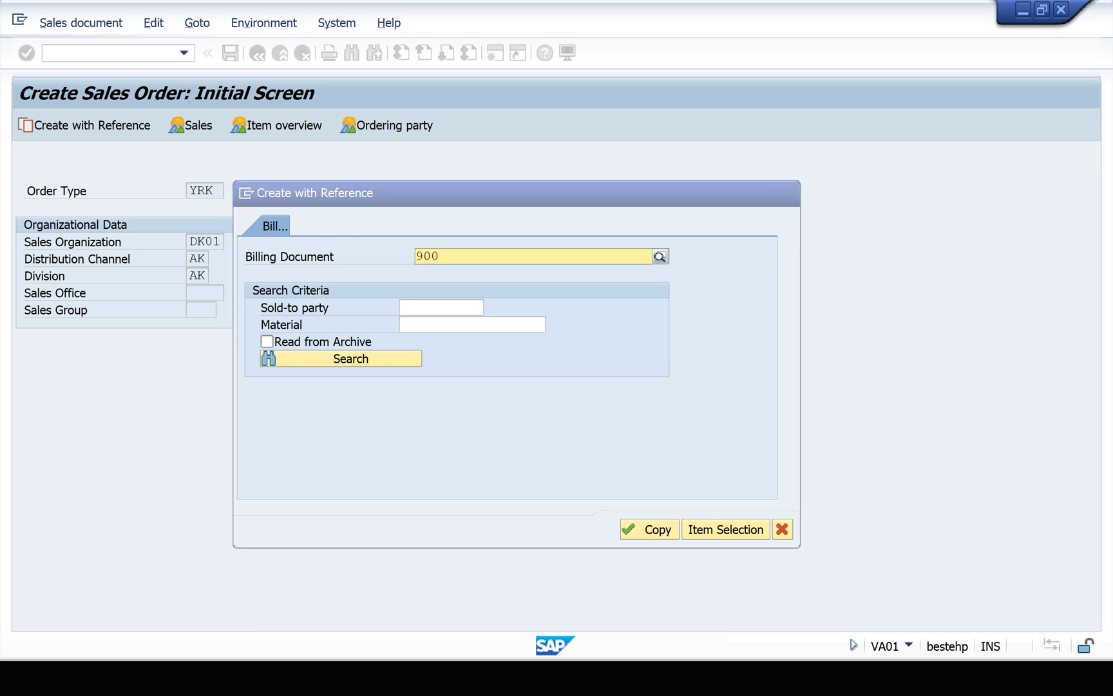
{"action": "type", "text": "39"}
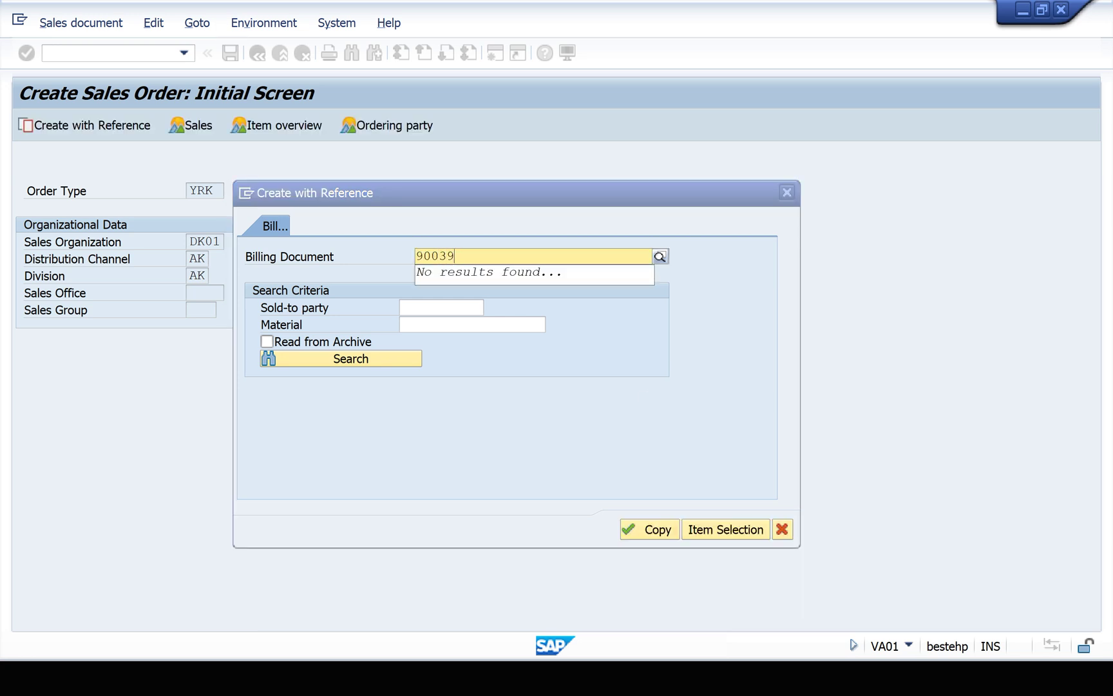
{"action": "type", "text": "761"}
{"action": "left_click", "coordinate": [647, 533]}
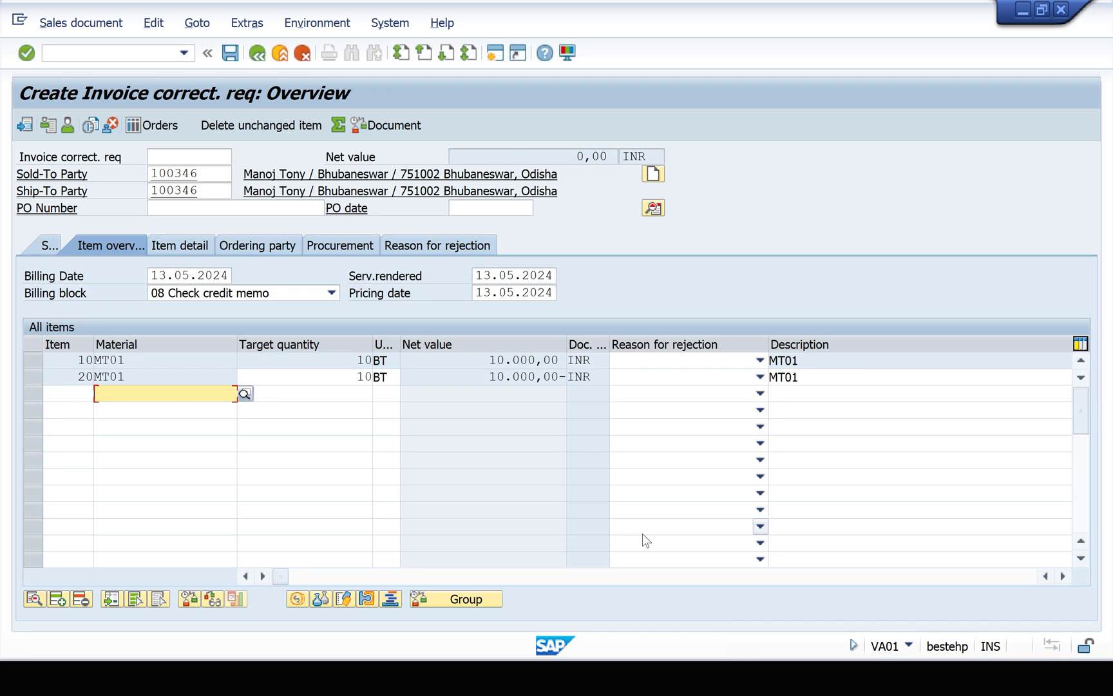
{"action": "left_click", "coordinate": [35, 360]}
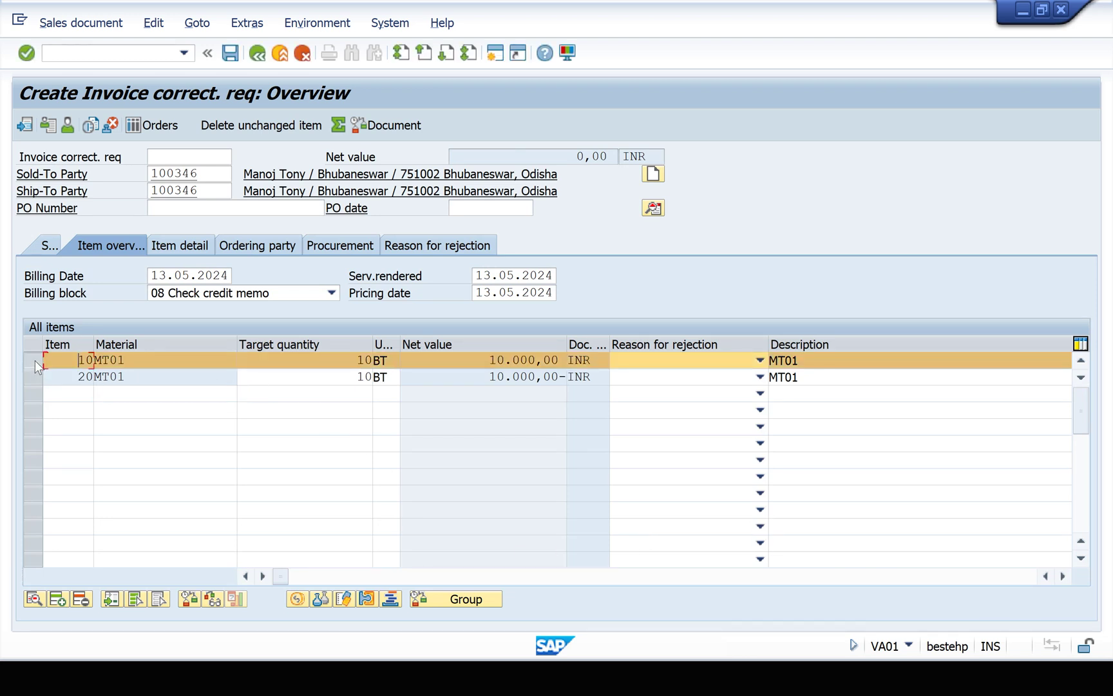
{"action": "left_click", "coordinate": [35, 360]}
{"action": "left_click", "coordinate": [35, 378]}
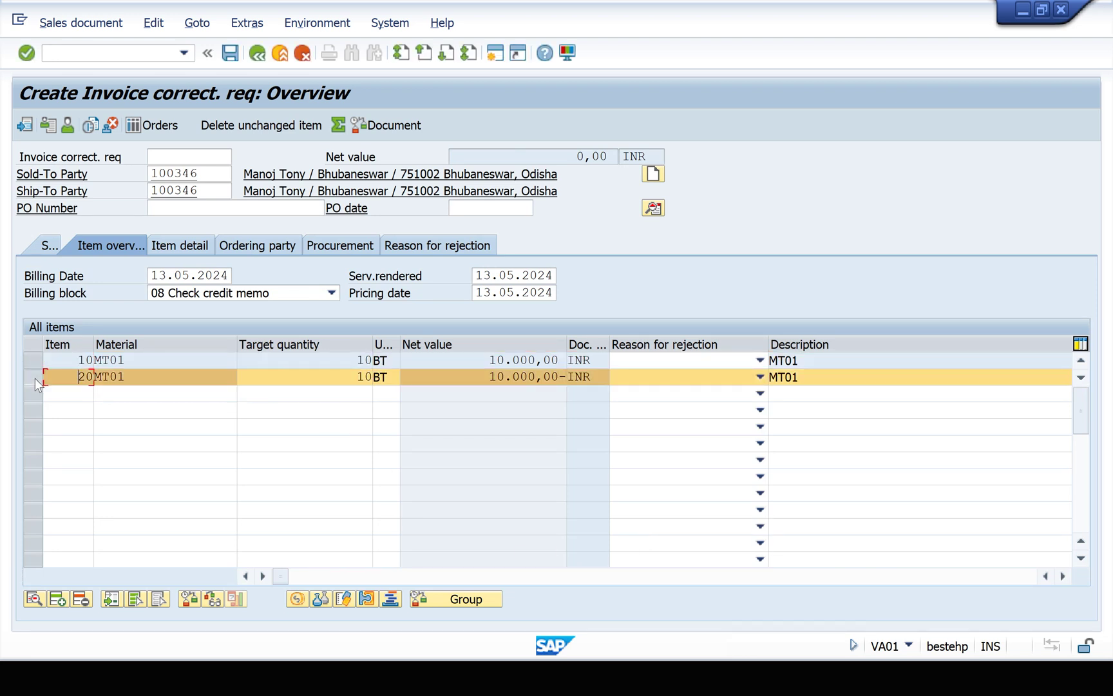
{"action": "left_click", "coordinate": [34, 362]}
{"action": "left_click", "coordinate": [35, 363]}
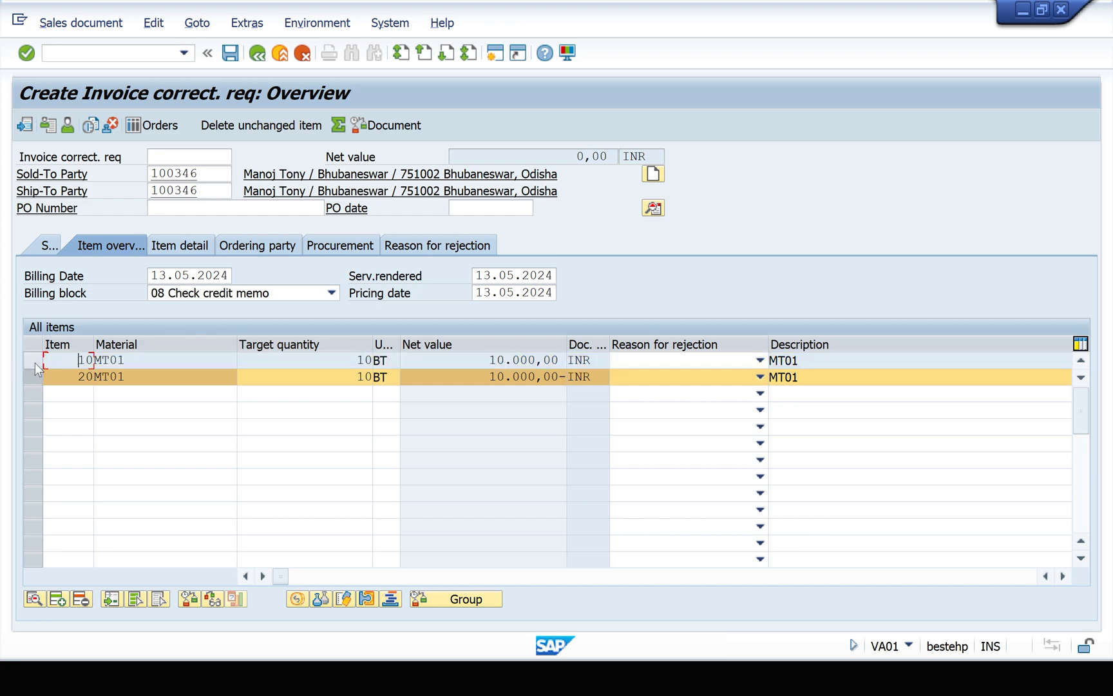
{"action": "left_click", "coordinate": [34, 379]}
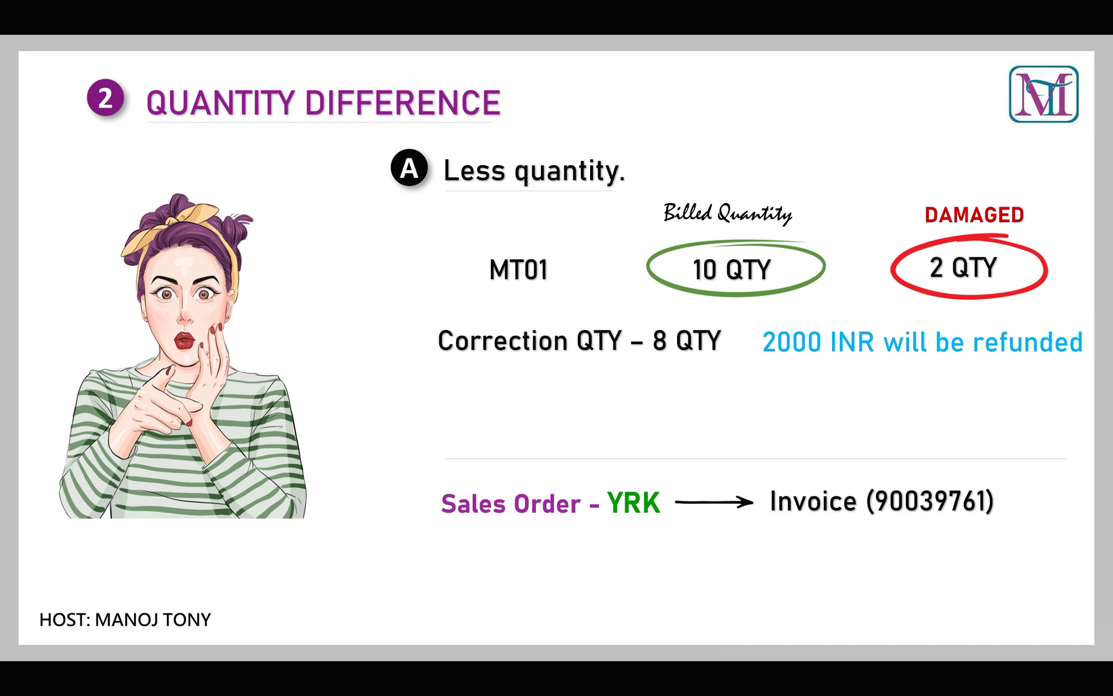
{"action": "mouse_move", "coordinate": [726, 316]}
{"action": "left_mouse_down"}
{"action": "mouse_move", "coordinate": [662, 311]}
{"action": "mouse_move", "coordinate": [641, 361]}
{"action": "mouse_move", "coordinate": [727, 354]}
{"action": "mouse_move", "coordinate": [708, 321]}
{"action": "left_mouse_up"}
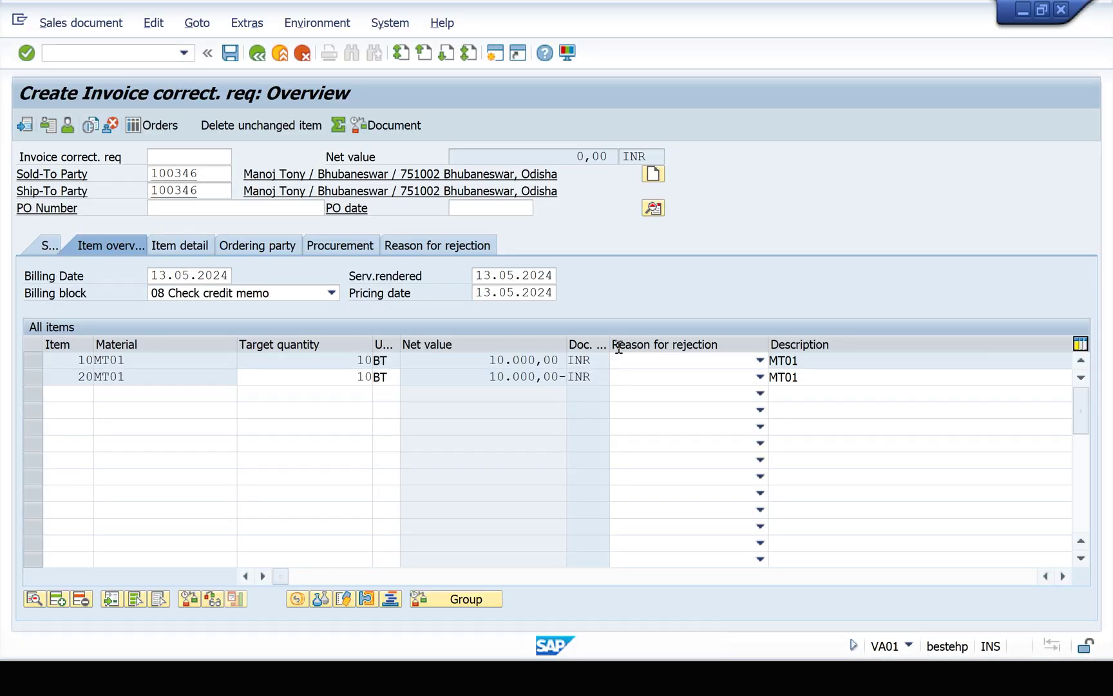
- Change item 20's target quantity from 10 to 8
{"action": "left_click_drag", "start_coordinate": [356, 377], "coordinate": [383, 377]}
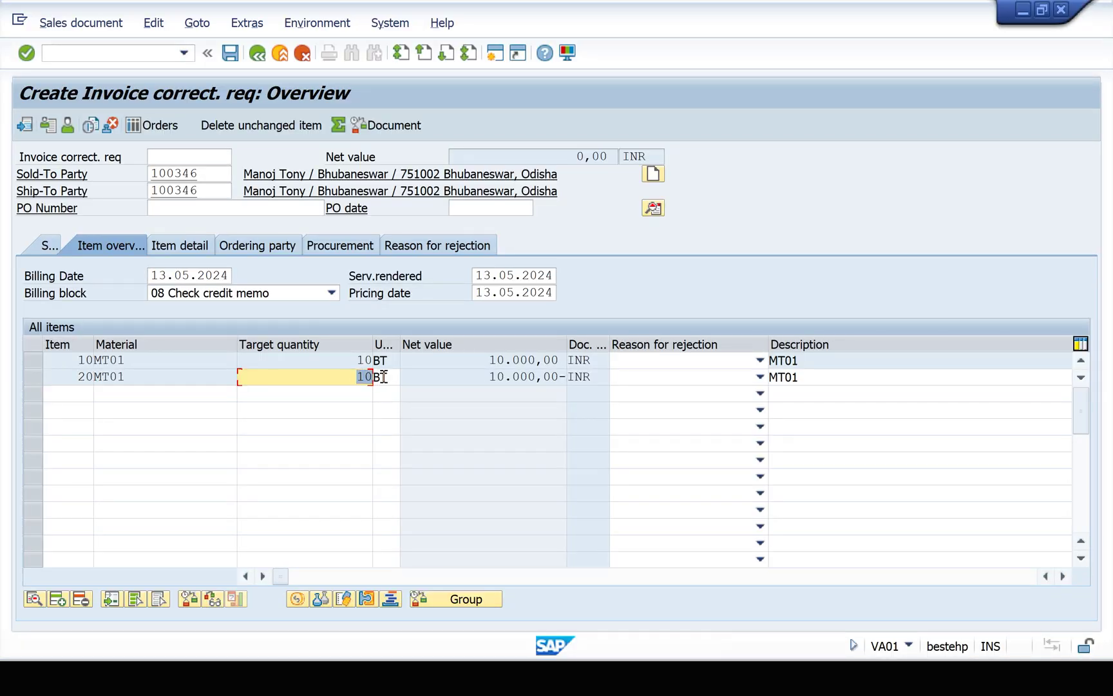
{"action": "type", "text": "8"}
{"action": "key", "text": "shift+Left"}
{"action": "key", "text": "Return"}
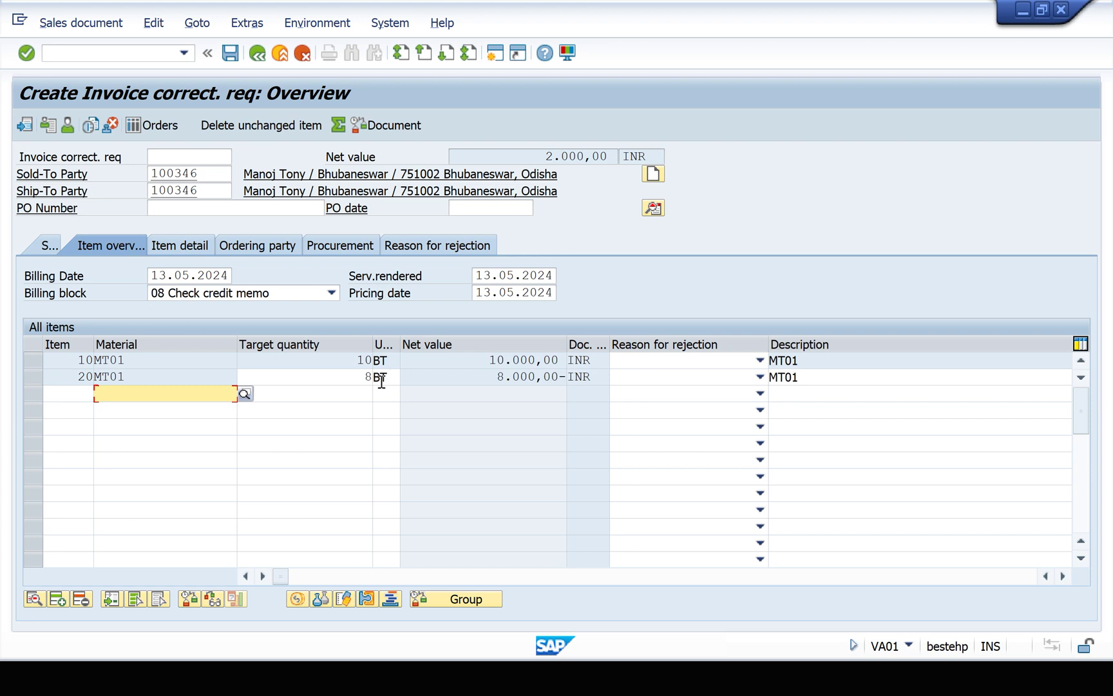
- Highlight the resulting 2.000,00 INR net value and advance to the next-steps slide
{"action": "left_click_drag", "start_coordinate": [542, 157], "coordinate": [614, 157]}
{"action": "left_click_drag", "start_coordinate": [545, 156], "coordinate": [613, 155]}
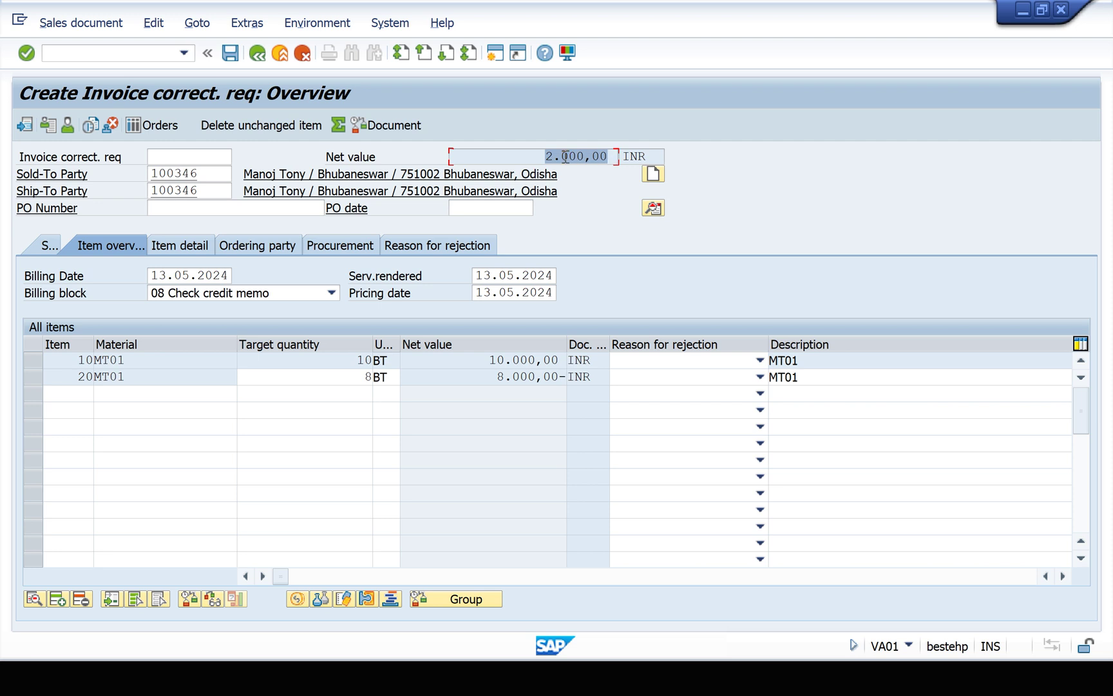
{"action": "left_click_drag", "start_coordinate": [547, 157], "coordinate": [610, 158]}
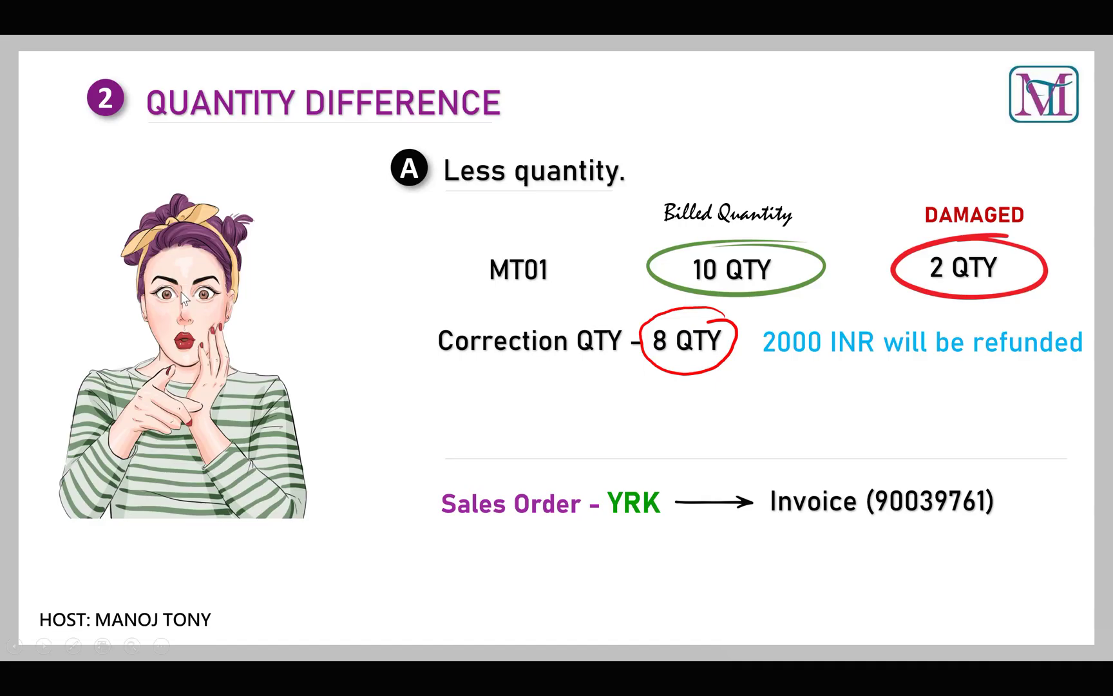
{"action": "key", "text": "Right"}
{"action": "key", "text": "Right"}
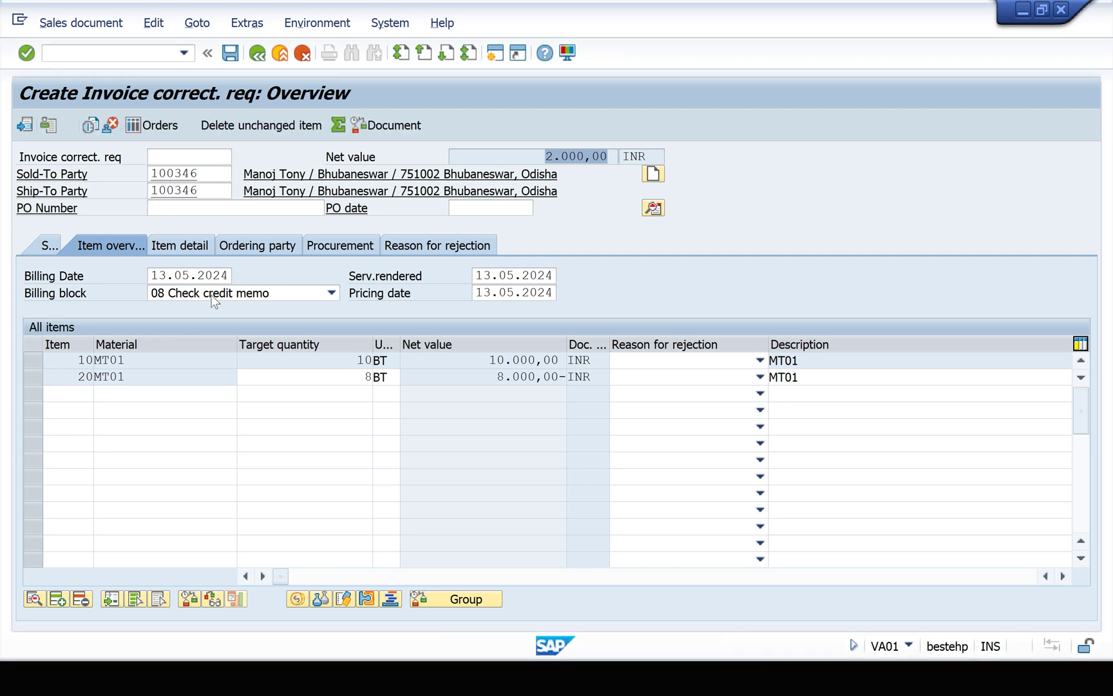
- Clear the billing block on the correction request
{"action": "left_click", "coordinate": [213, 296]}
{"action": "left_click", "coordinate": [202, 529]}
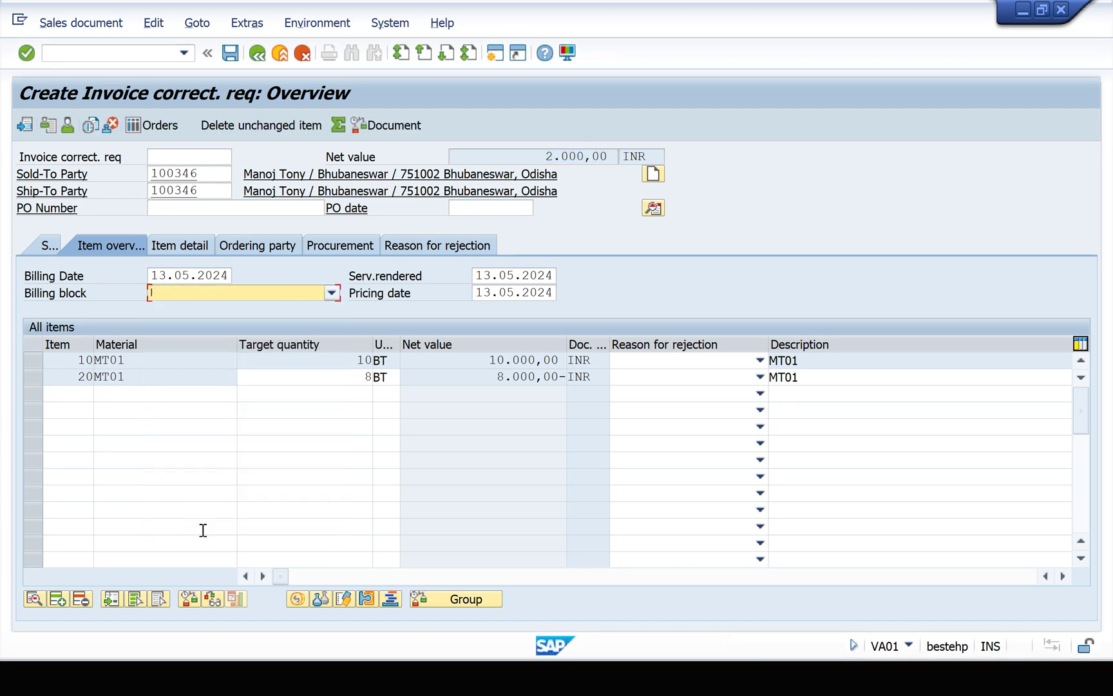
{"action": "left_click", "coordinate": [50, 246]}
- Set the order reason to MT2 Quantity discrepancy - Less qty
{"action": "left_click", "coordinate": [205, 294]}
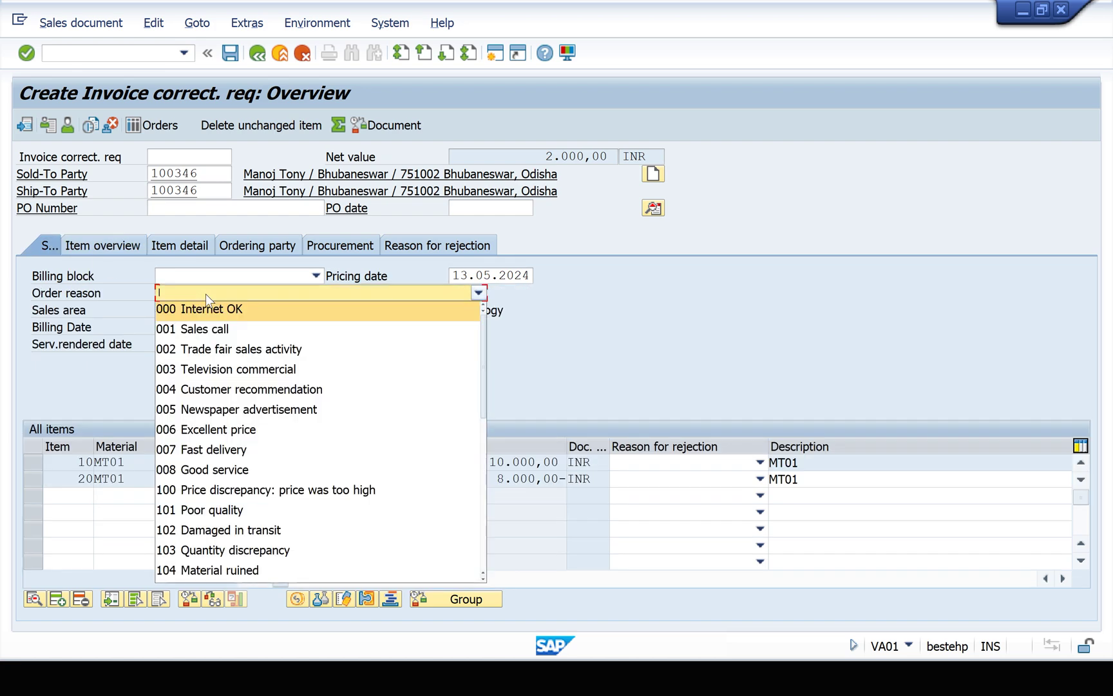
{"action": "left_click_drag", "start_coordinate": [484, 360], "coordinate": [469, 538]}
{"action": "key", "text": "Return"}
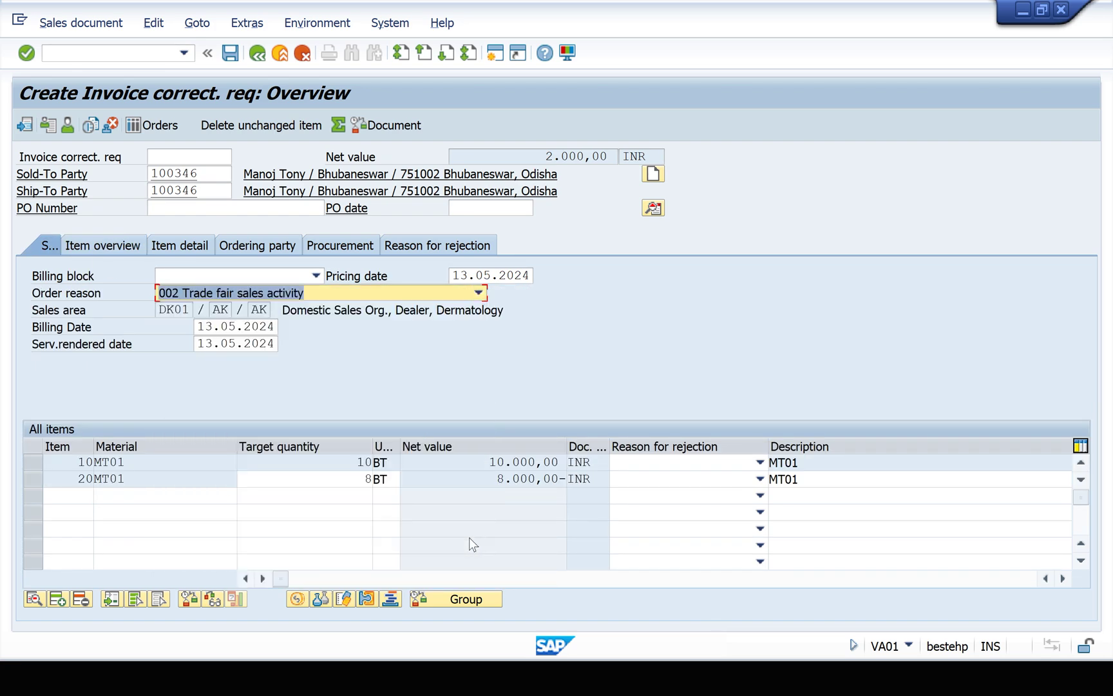
{"action": "left_click", "coordinate": [478, 294]}
{"action": "left_click_drag", "start_coordinate": [486, 400], "coordinate": [480, 533]}
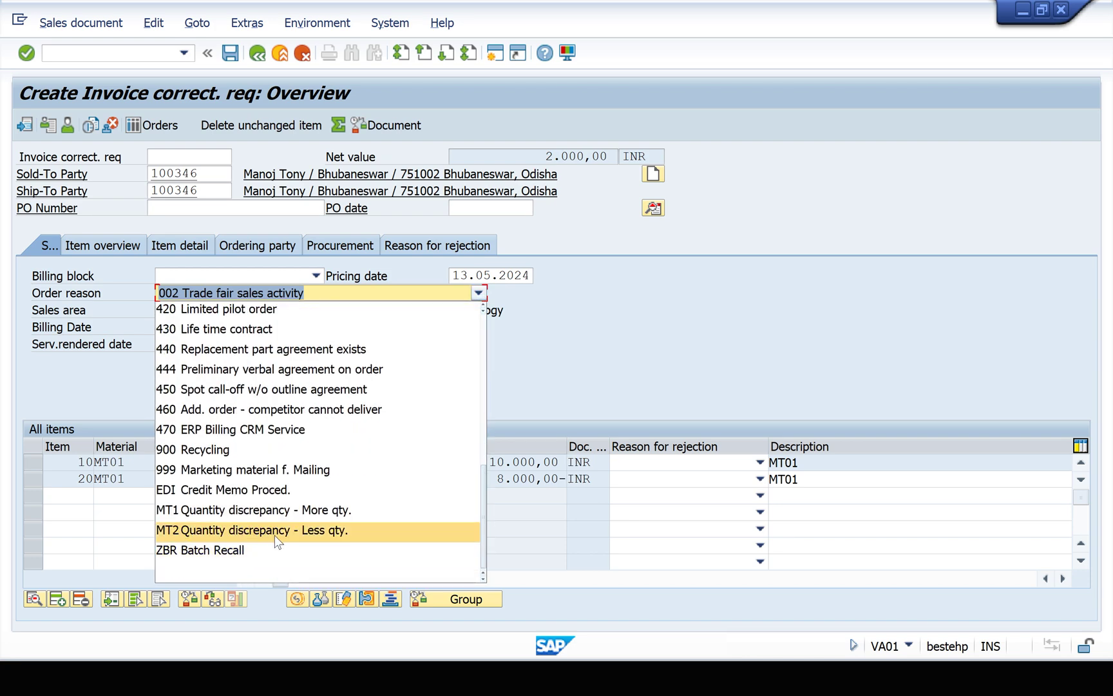
{"action": "left_click", "coordinate": [307, 530]}
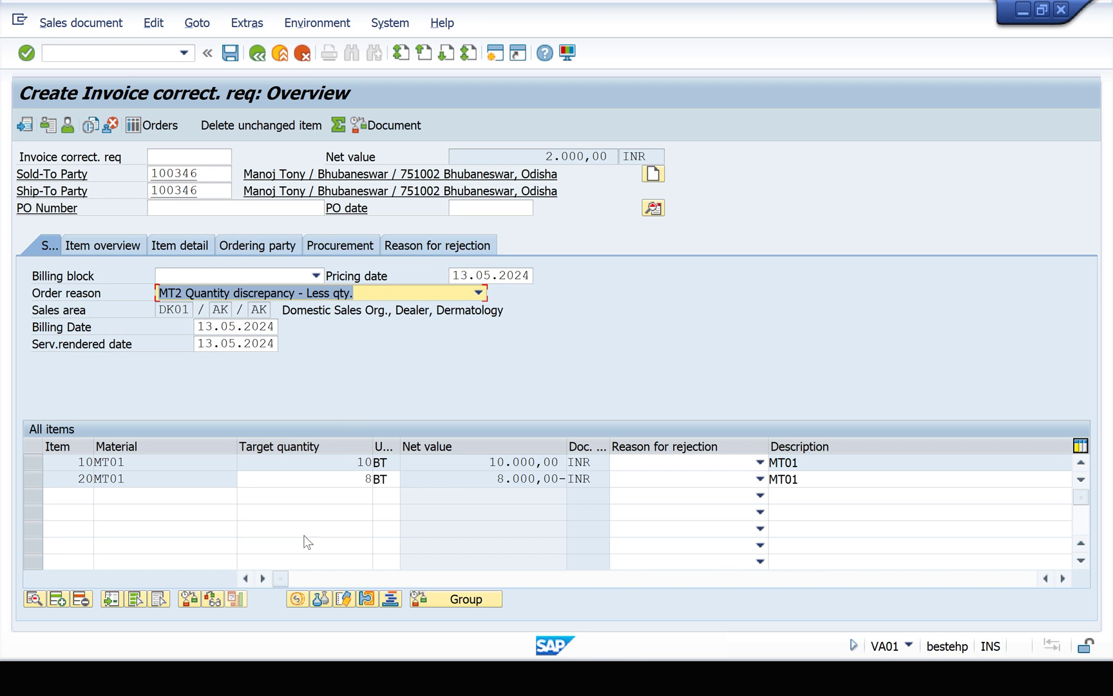
{"action": "left_click", "coordinate": [217, 208]}
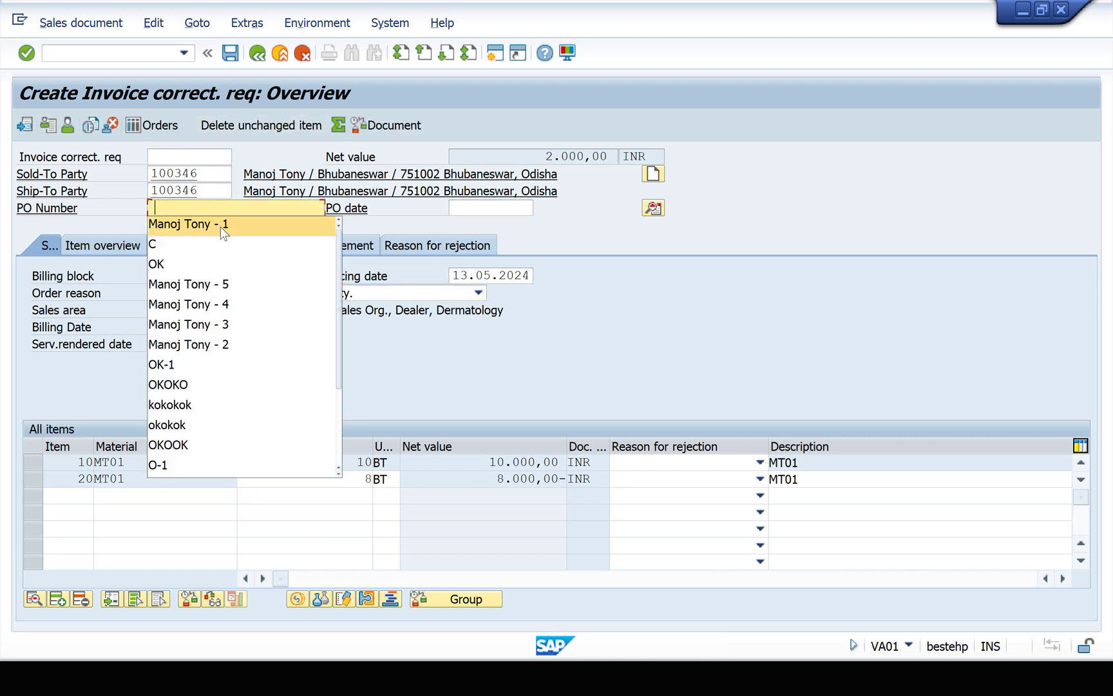
- Fill in the PO number, save the request, and bill it via VF01 as a credit memo
{"action": "left_click", "coordinate": [219, 223]}
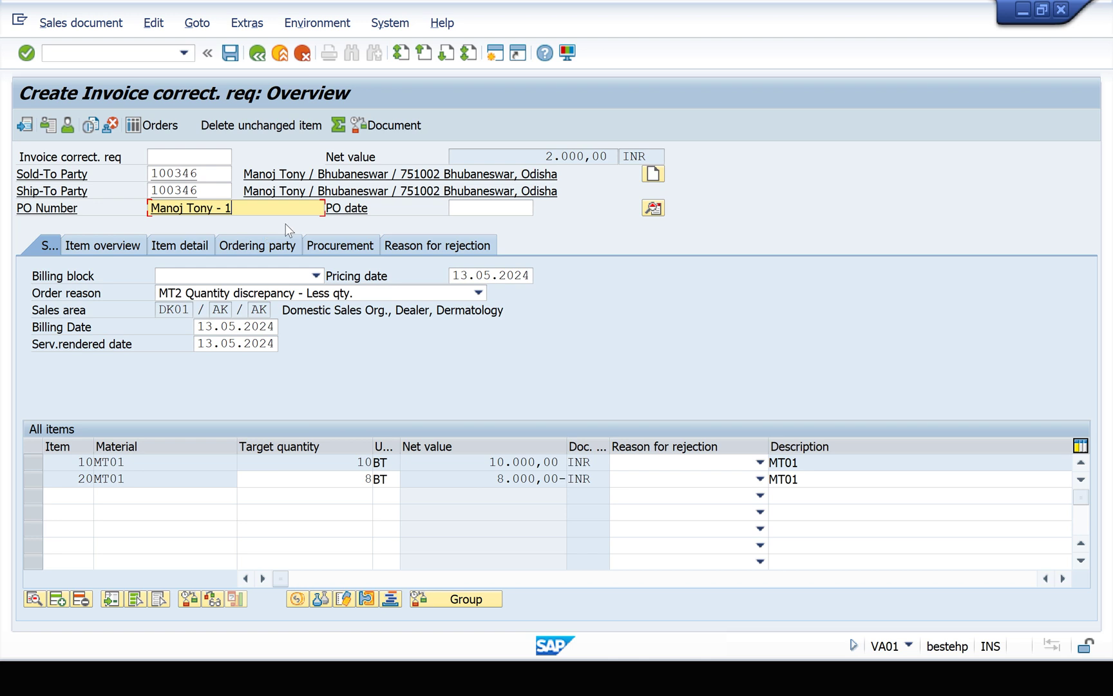
{"action": "left_click", "coordinate": [230, 52]}
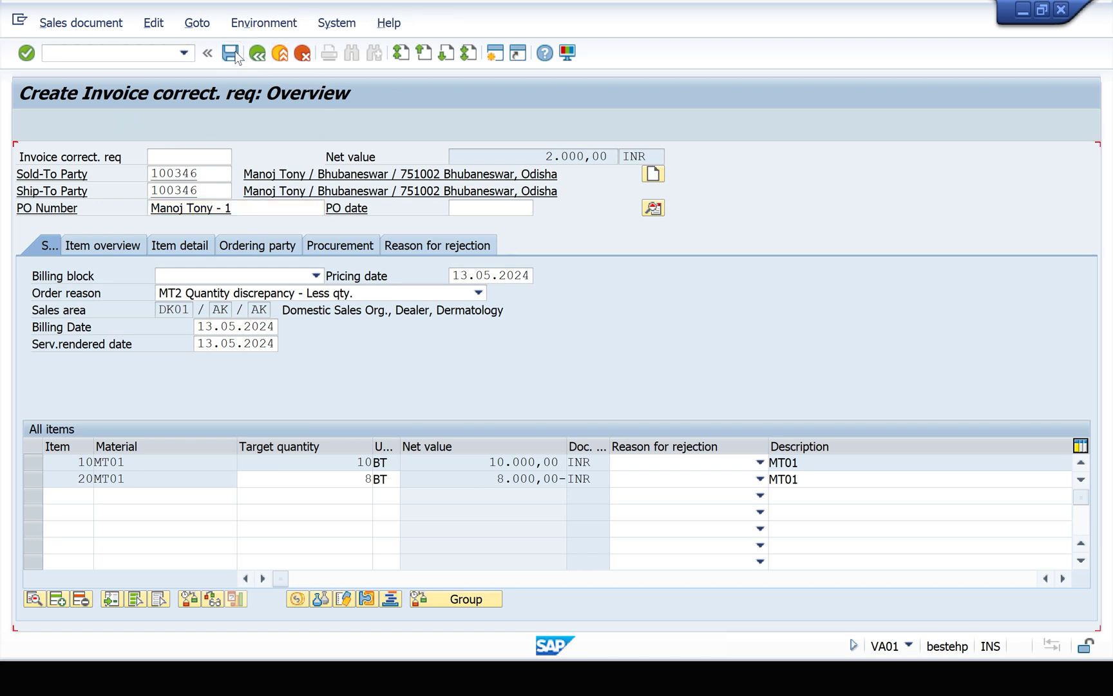
{"action": "left_click", "coordinate": [132, 55]}
{"action": "type", "text": "/nvf01"}
{"action": "key", "text": "Return"}
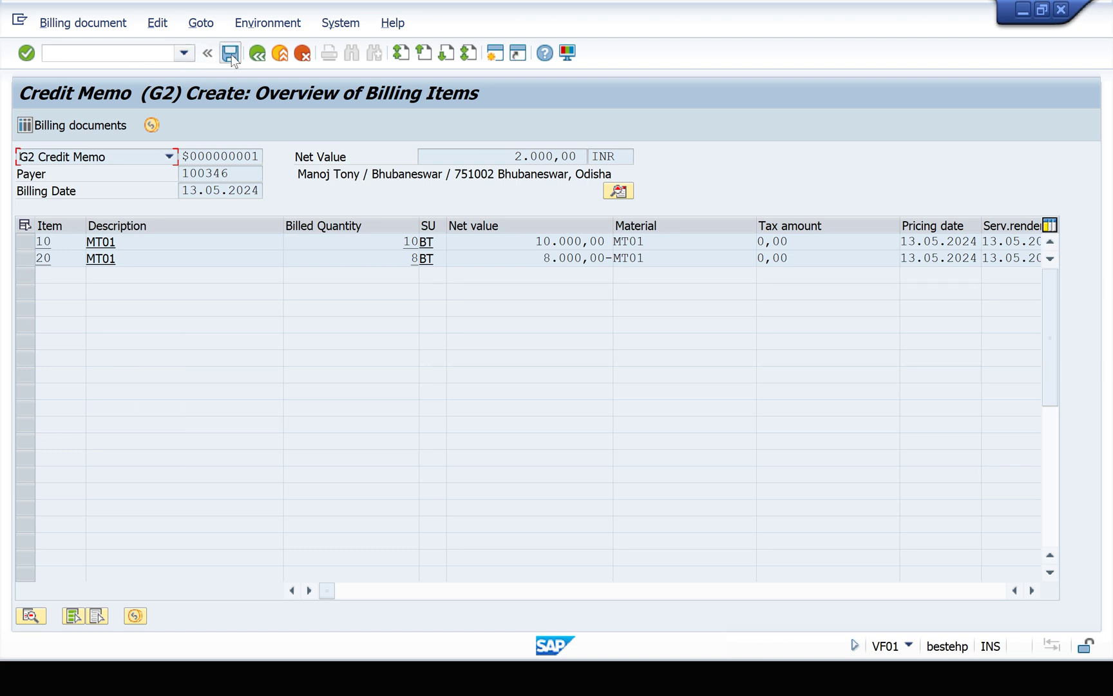
{"action": "left_click", "coordinate": [231, 54]}
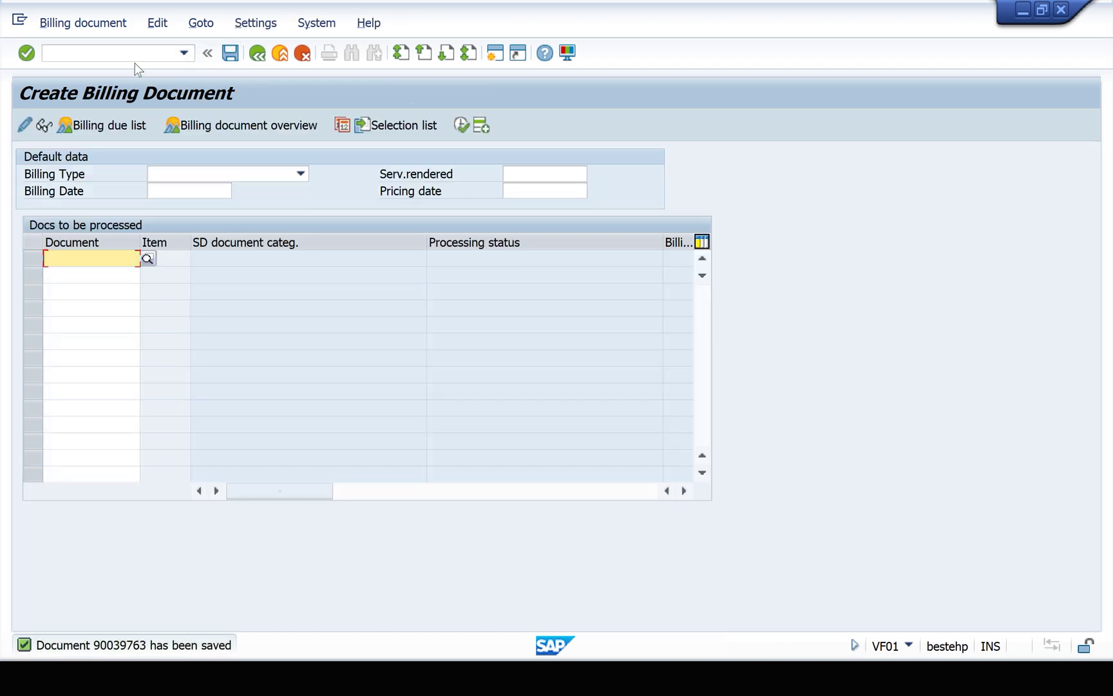
- Open credit memo 90039763 in change mode and display its accounting document
{"action": "left_click", "coordinate": [98, 25]}
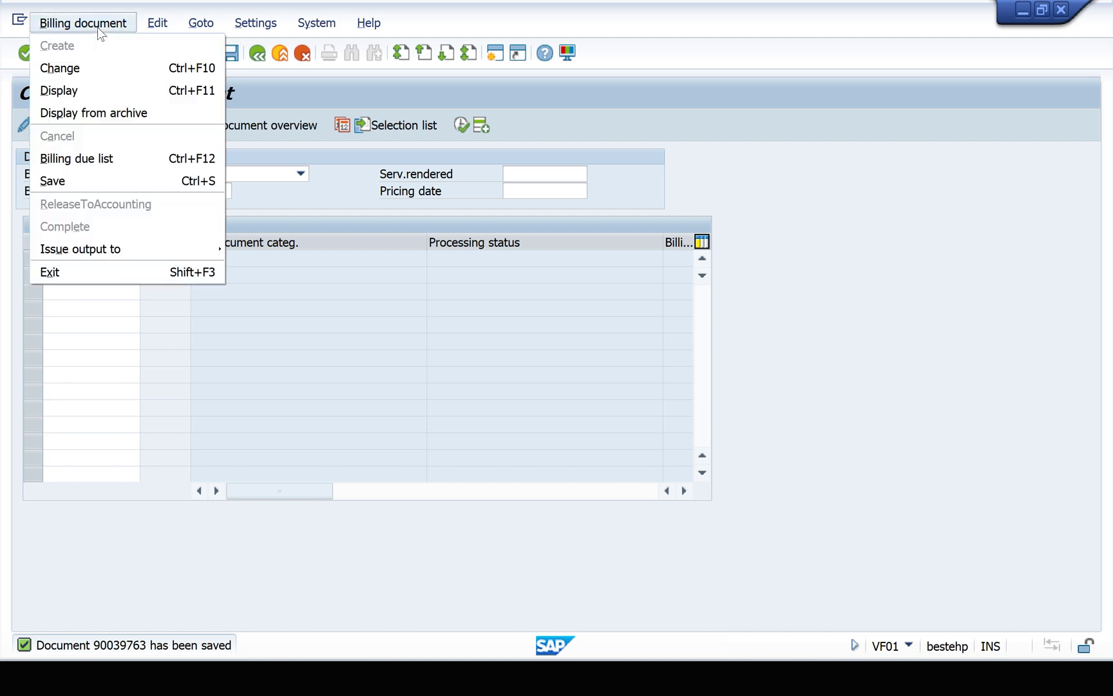
{"action": "left_click", "coordinate": [96, 71]}
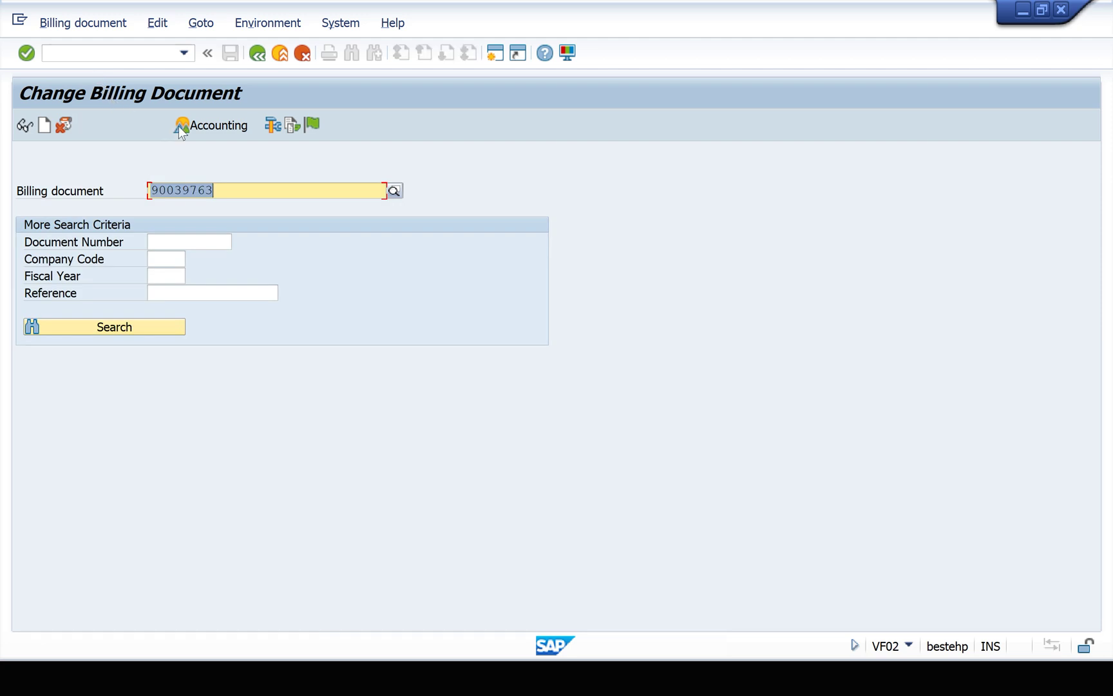
{"action": "key", "text": "Return"}
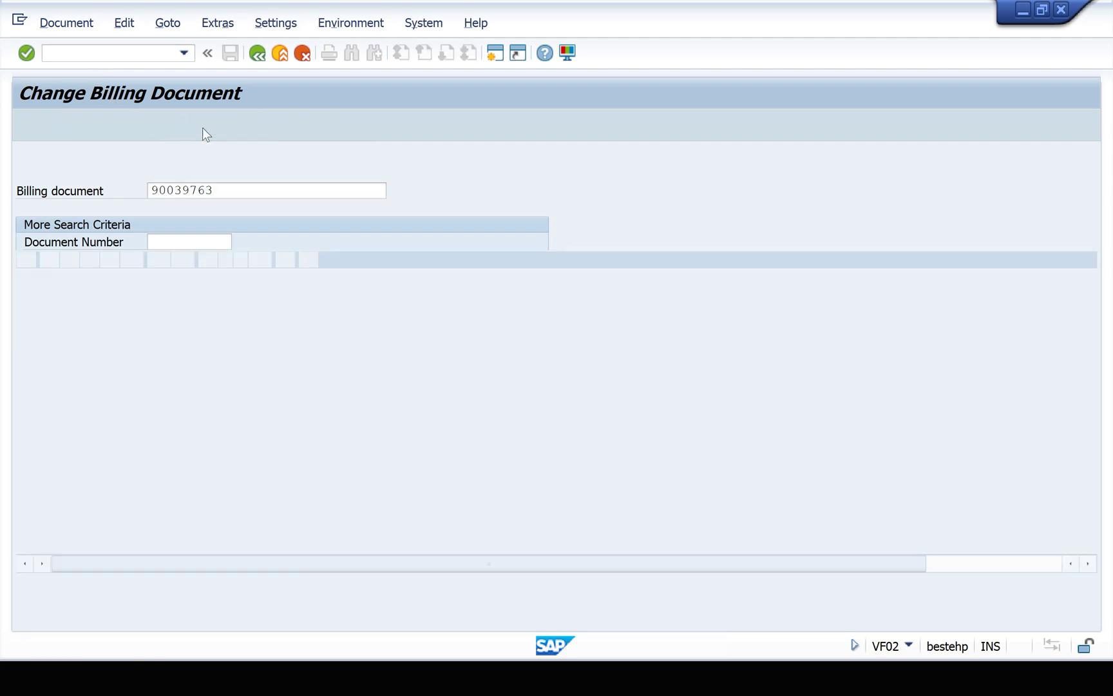
{"action": "left_click", "coordinate": [203, 128]}
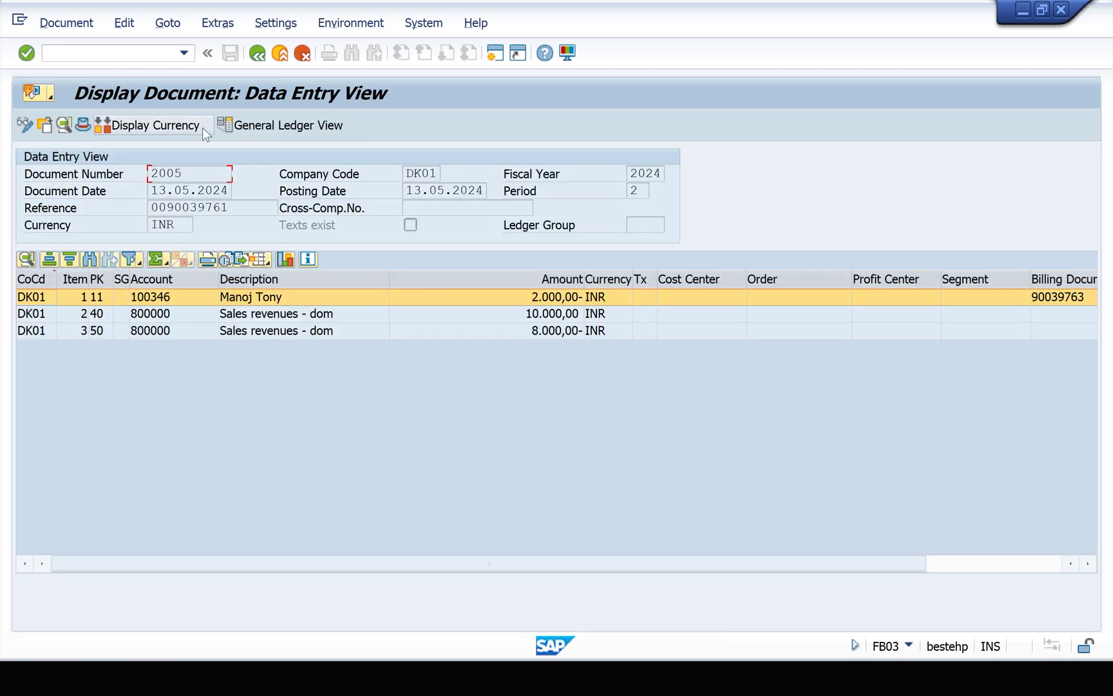
- Select the 2,000 INR customer line and look up its posting key
{"action": "left_click", "coordinate": [159, 300]}
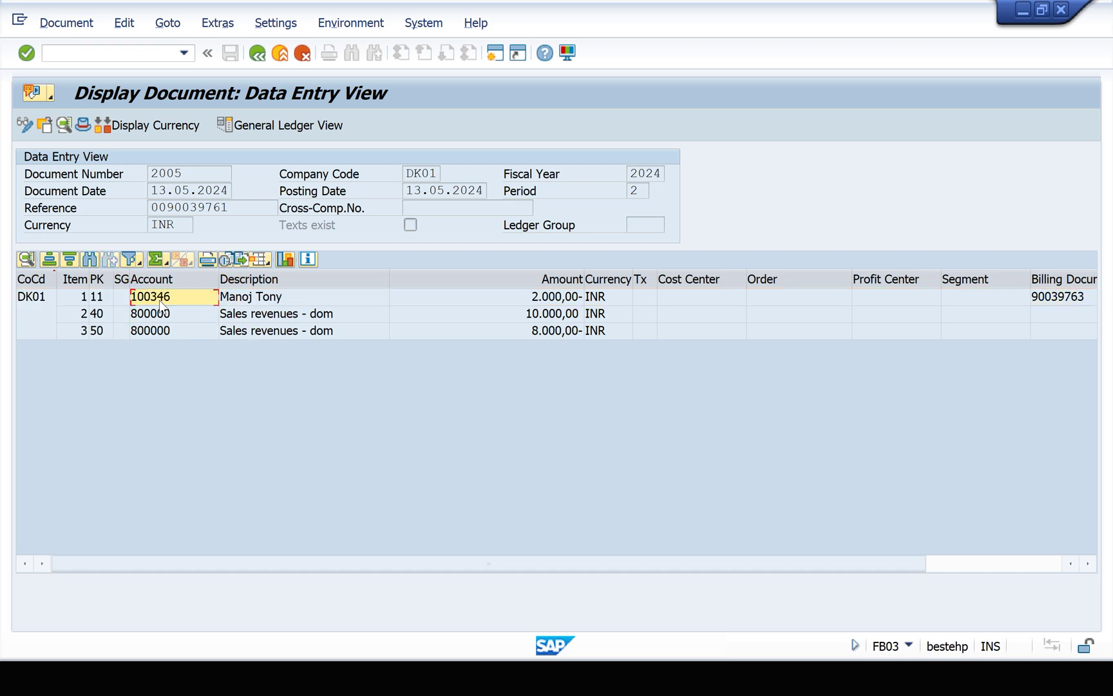
{"action": "double_click", "coordinate": [109, 298]}
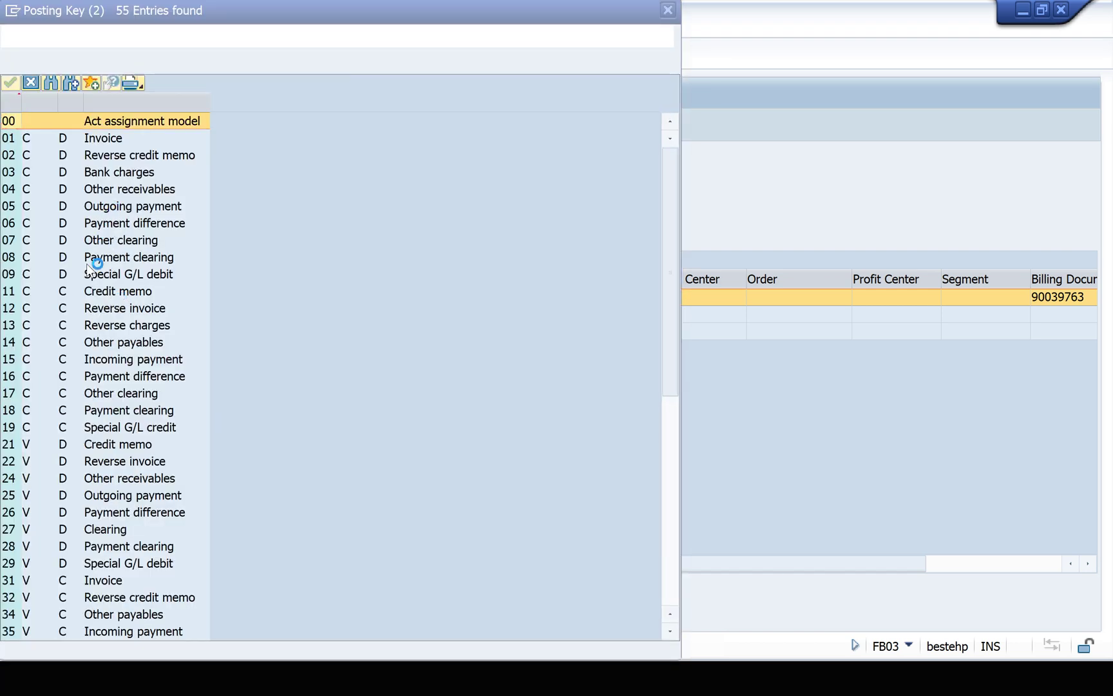
- Confirm posting key 11 Credit memo posts on the credit side, then close the list
{"action": "left_click", "coordinate": [106, 298]}
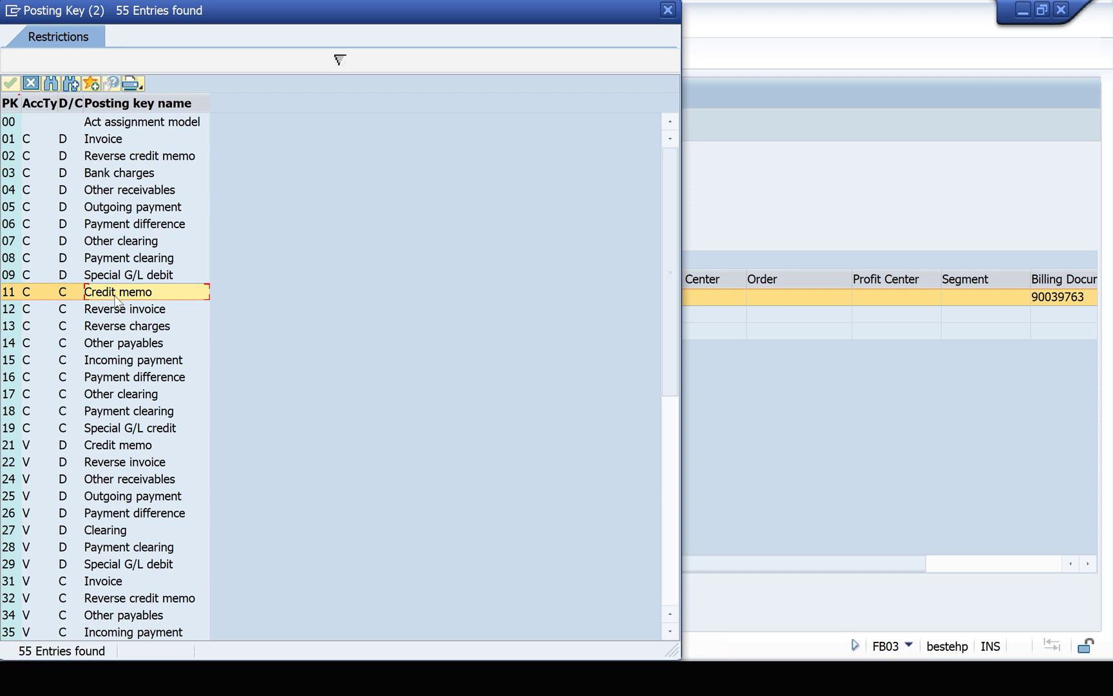
{"action": "left_click", "coordinate": [61, 295]}
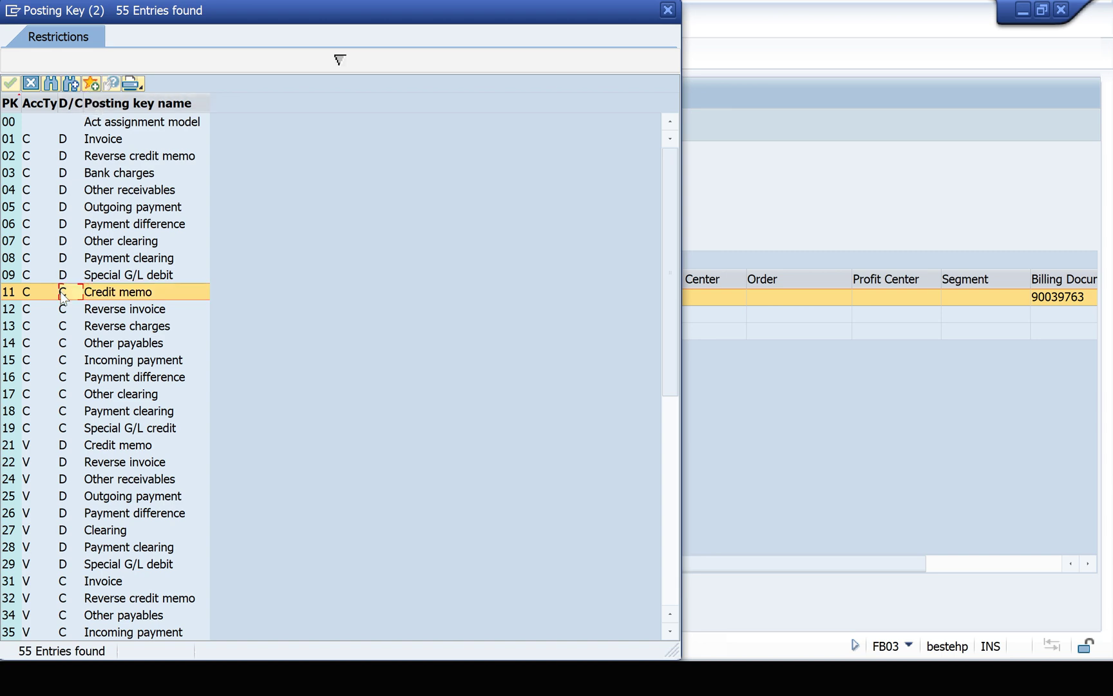
{"action": "left_click", "coordinate": [668, 10]}
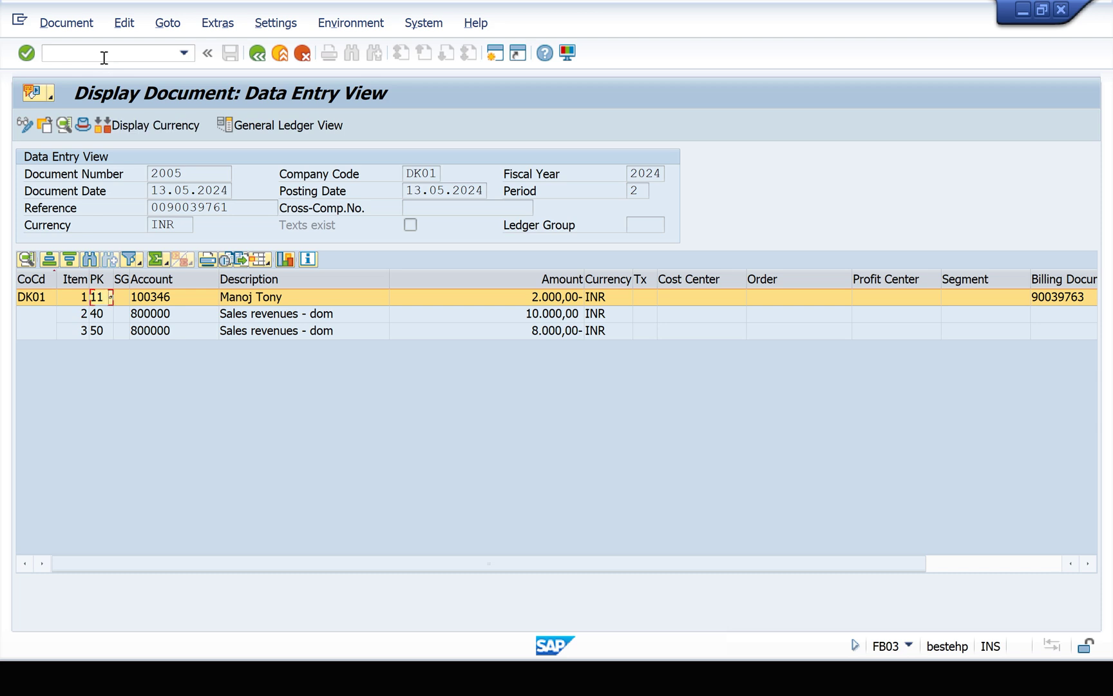
- Open billing document change with /NVF02 and switch to invoice 90039762
{"action": "left_click", "coordinate": [104, 53]}
{"action": "type", "text": "/NV"}
{"action": "type", "text": "F02"}
{"action": "key", "text": "Return"}
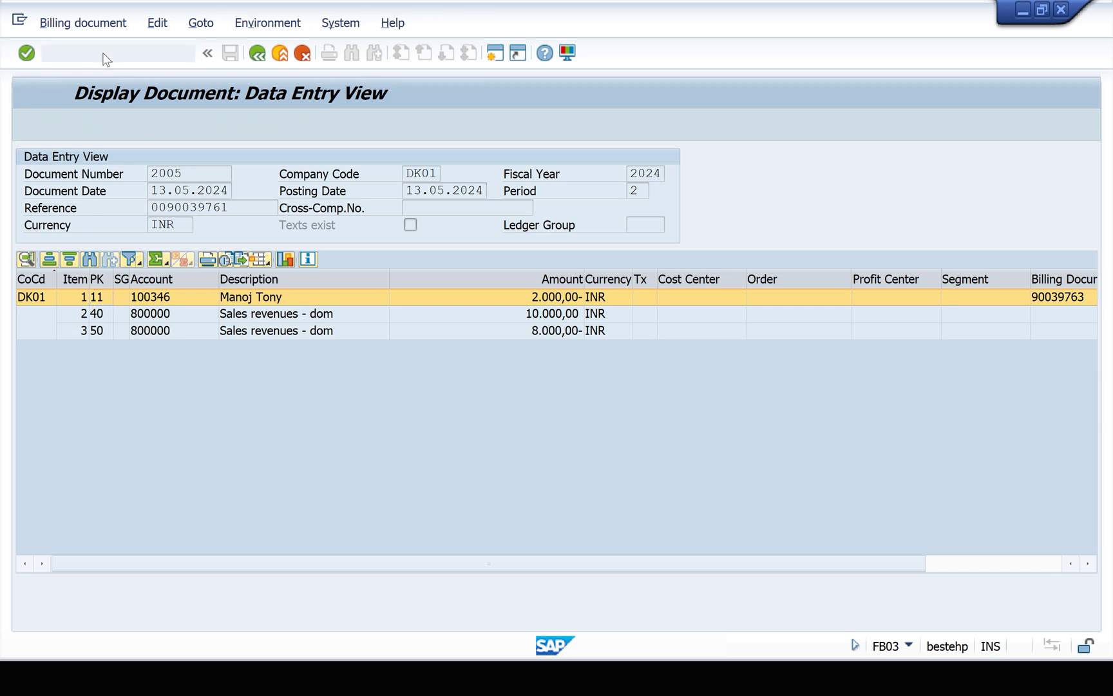
{"action": "key", "text": "Return"}
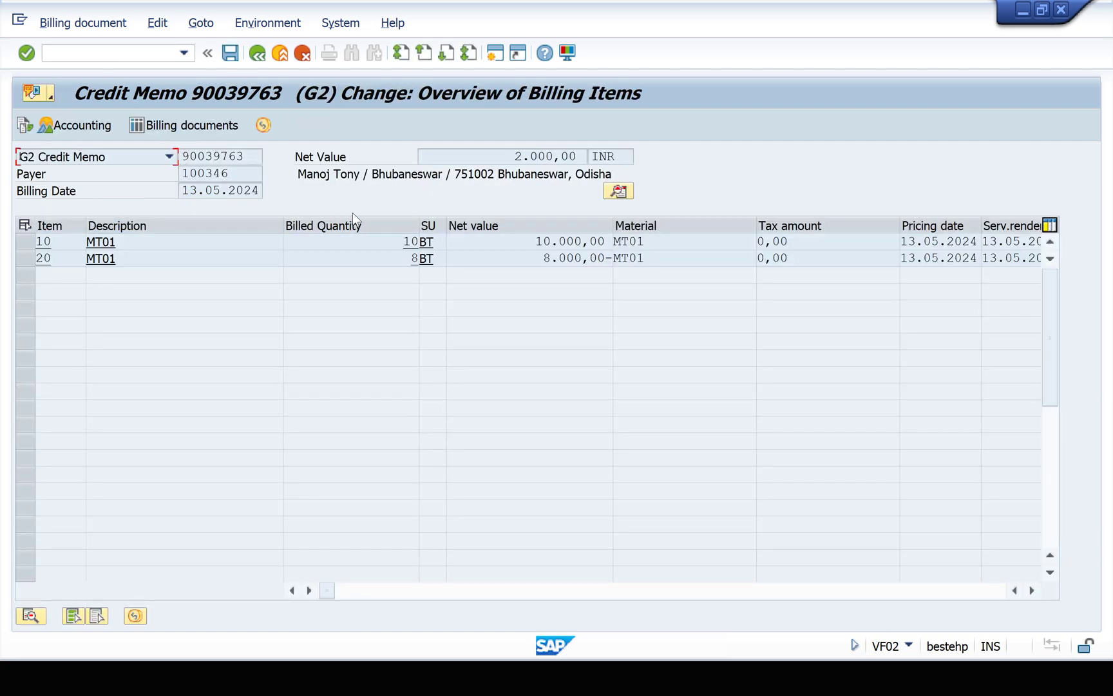
{"action": "left_click", "coordinate": [261, 58]}
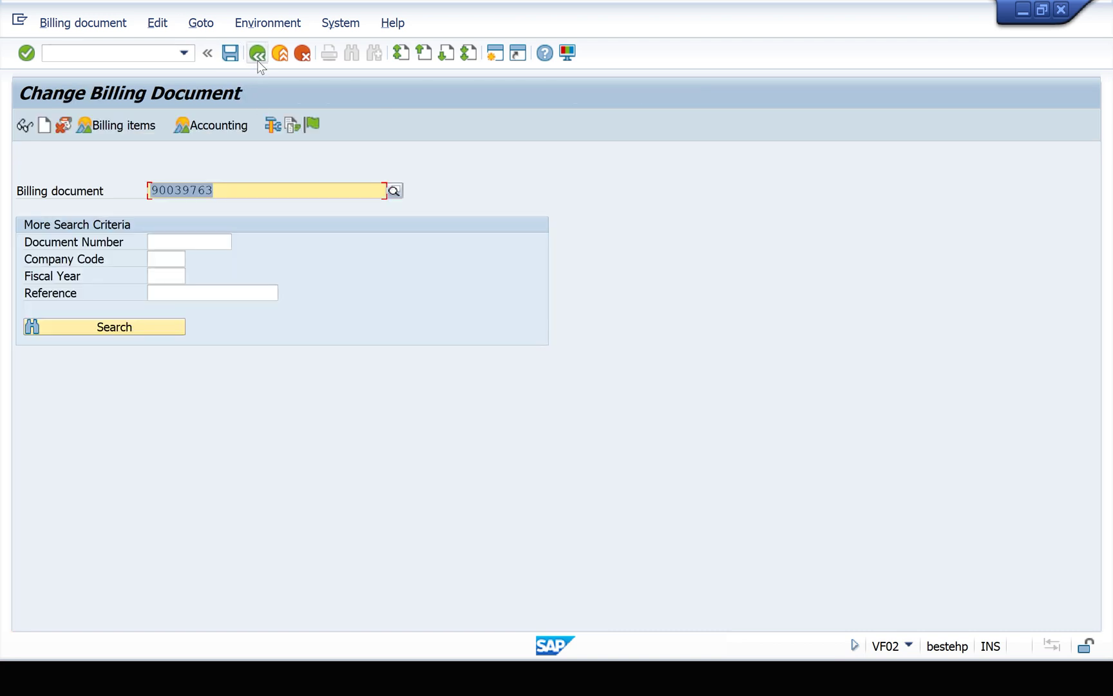
{"action": "left_click", "coordinate": [242, 190]}
{"action": "key", "text": "BackSpace"}
{"action": "type", "text": "2"}
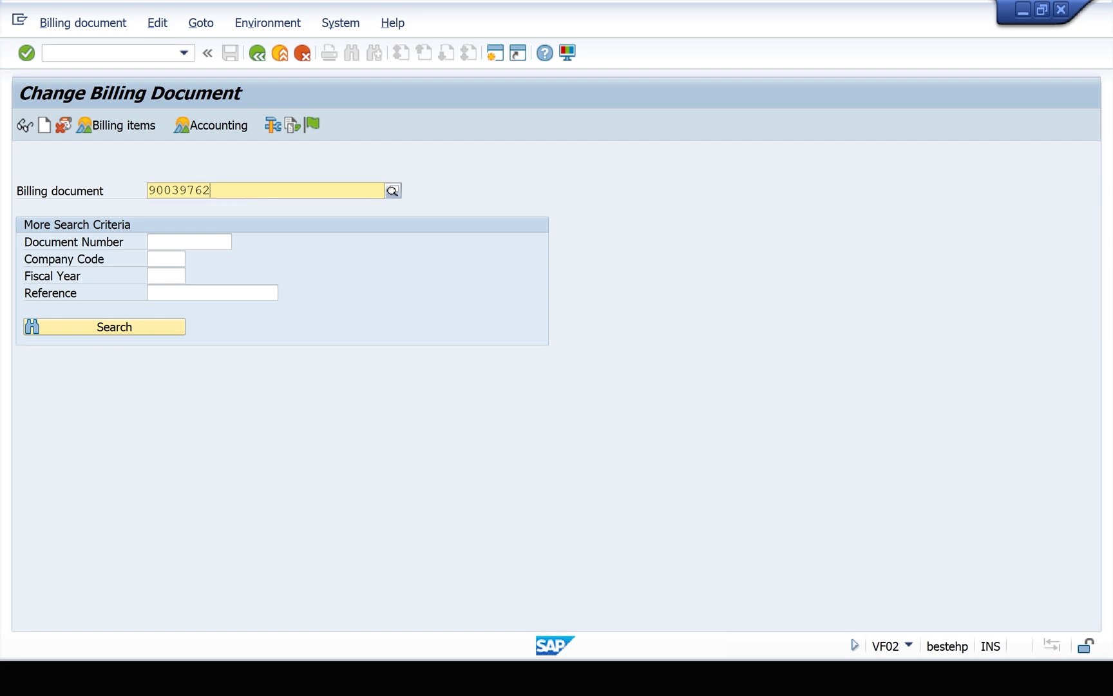
{"action": "key", "text": "Return"}
- Review invoice 90039762's item 10 quantity of 10 and its 10.000,00 INR net value
{"action": "left_click_drag", "start_coordinate": [390, 241], "coordinate": [469, 240]}
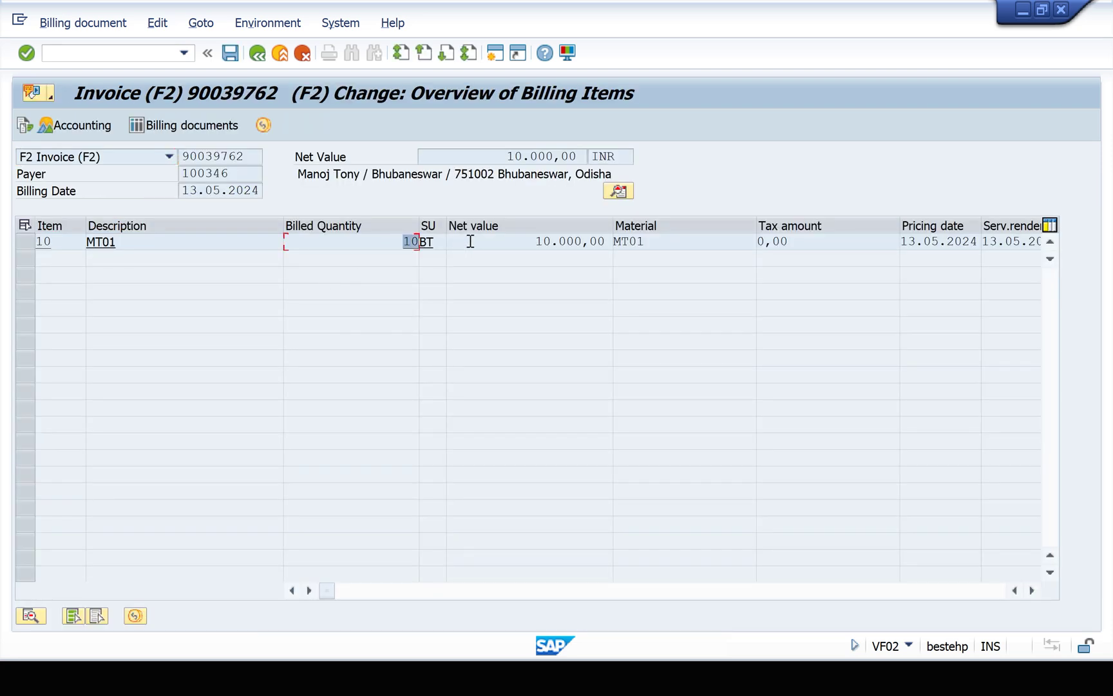
{"action": "left_click", "coordinate": [20, 243]}
{"action": "left_click_drag", "start_coordinate": [504, 157], "coordinate": [606, 157]}
{"action": "left_click_drag", "start_coordinate": [510, 158], "coordinate": [620, 157]}
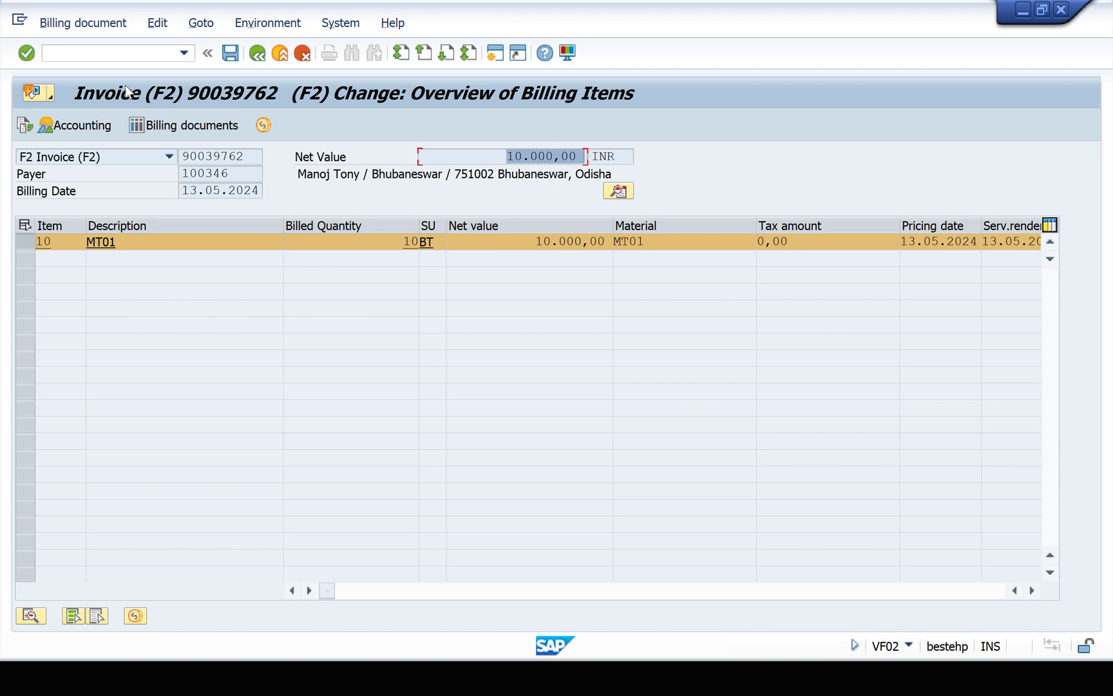
{"action": "left_click_drag", "start_coordinate": [244, 156], "coordinate": [156, 158]}
{"action": "key", "text": "ctrl+c"}
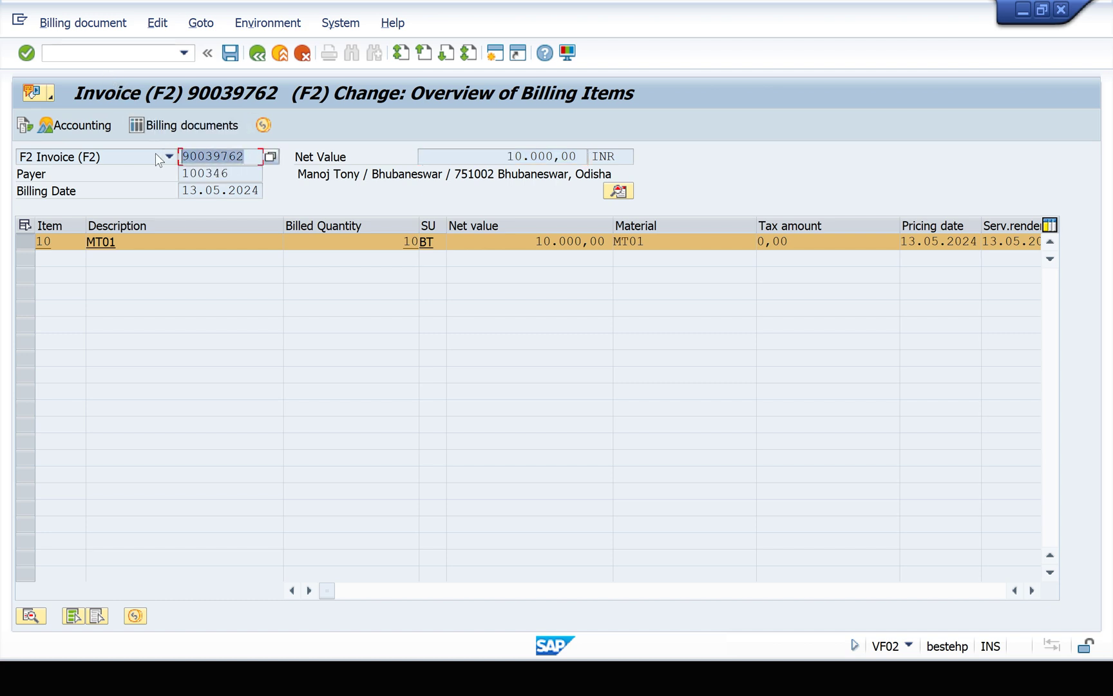
{"action": "left_click", "coordinate": [134, 52]}
- Create a new correction request via /NVA01 by copying the original invoice
{"action": "type", "text": "/NVA01"}
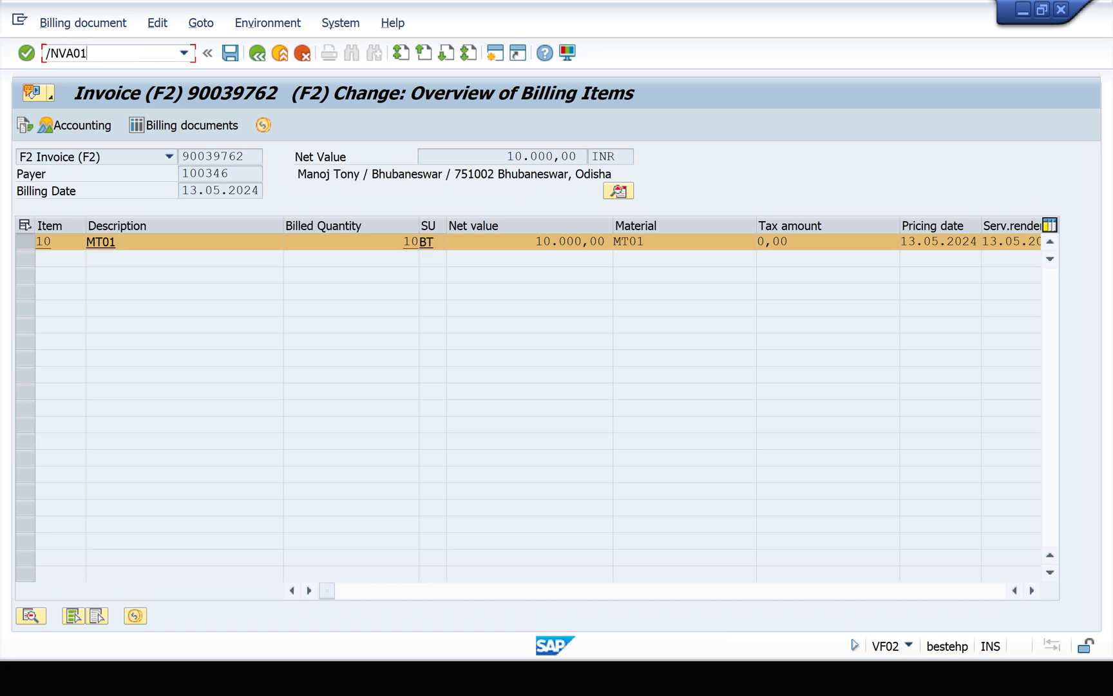
{"action": "key", "text": "Return"}
{"action": "key", "text": "F5"}
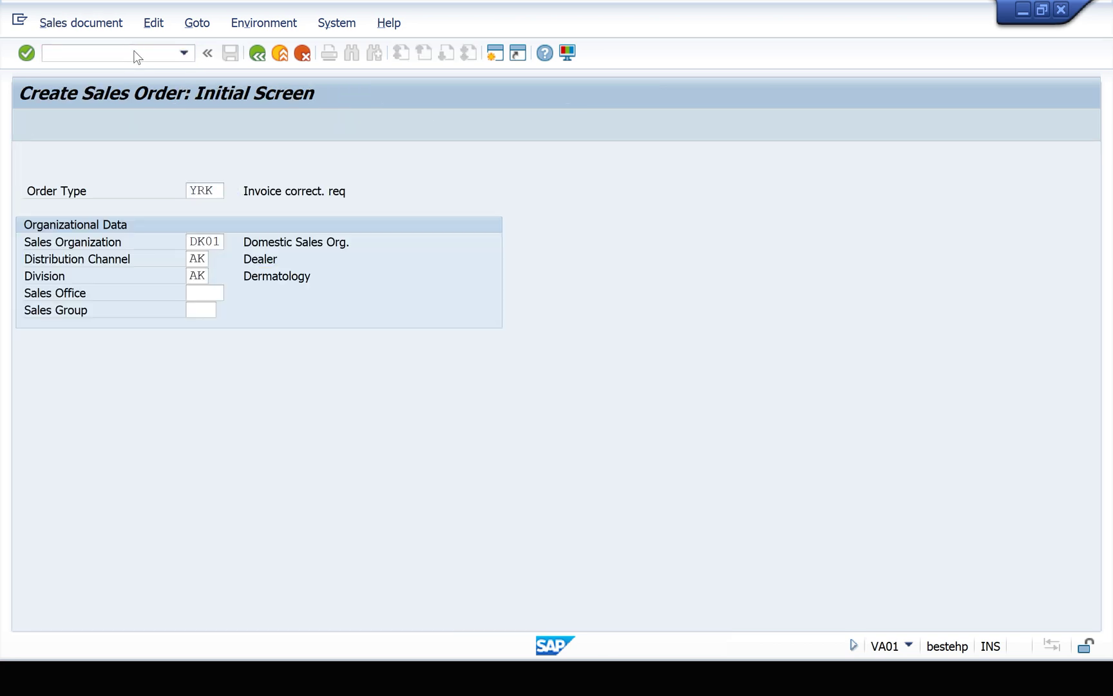
{"action": "key", "text": "ctrl+v"}
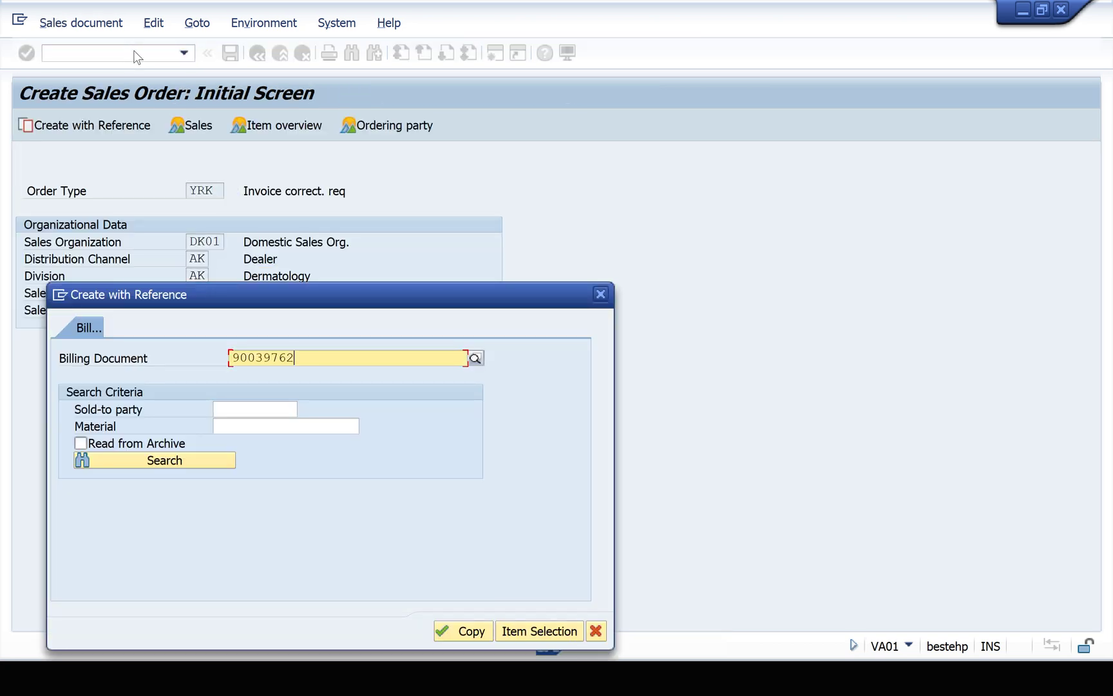
{"action": "left_click", "coordinate": [465, 632]}
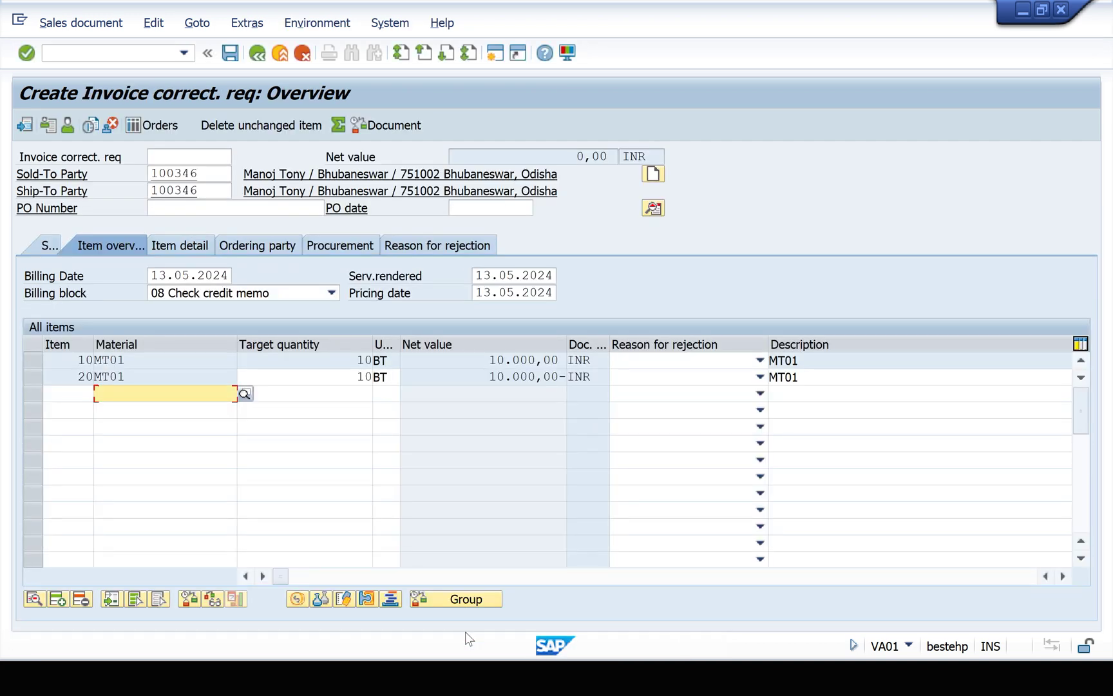
- Raise item 20's target quantity to 12, giving a net value of 2.000,00- INR
{"action": "left_click_drag", "start_coordinate": [355, 377], "coordinate": [388, 380]}
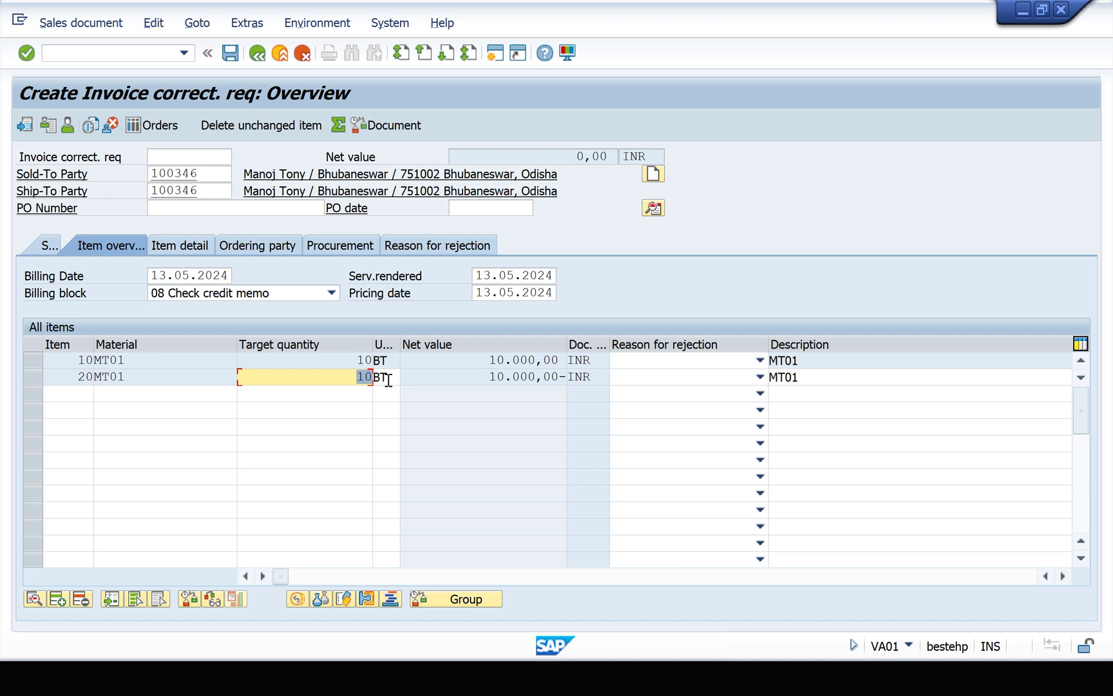
{"action": "type", "text": "12"}
{"action": "key", "text": "Return"}
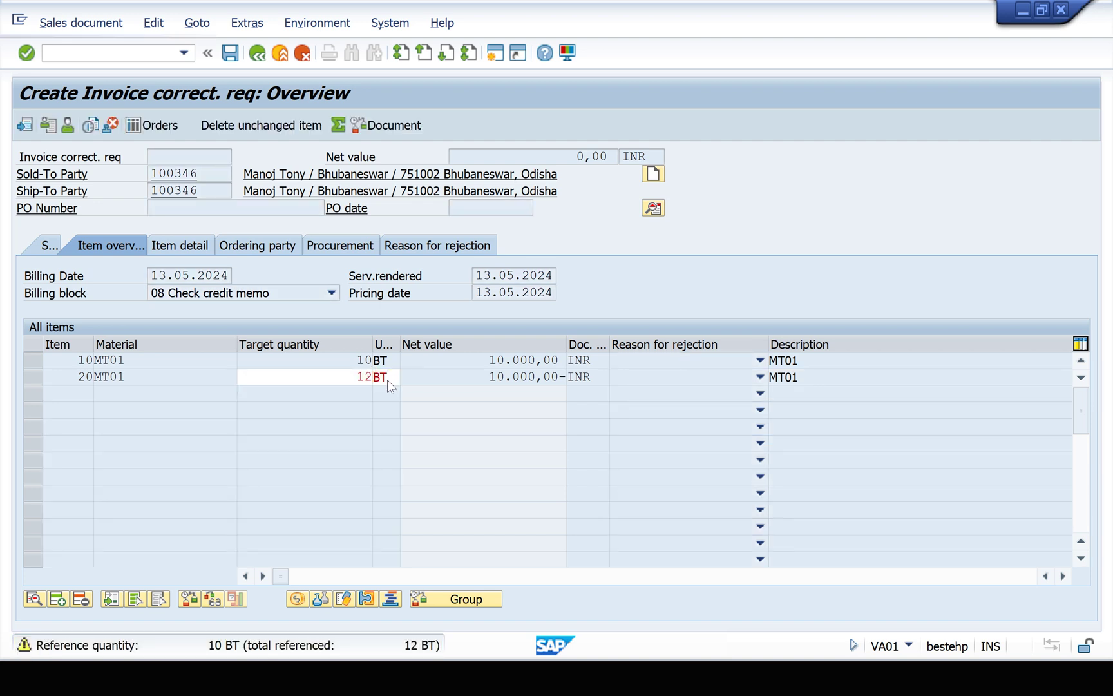
{"action": "key", "text": "Return"}
{"action": "left_click_drag", "start_coordinate": [545, 156], "coordinate": [615, 157]}
{"action": "left_click_drag", "start_coordinate": [545, 156], "coordinate": [618, 157]}
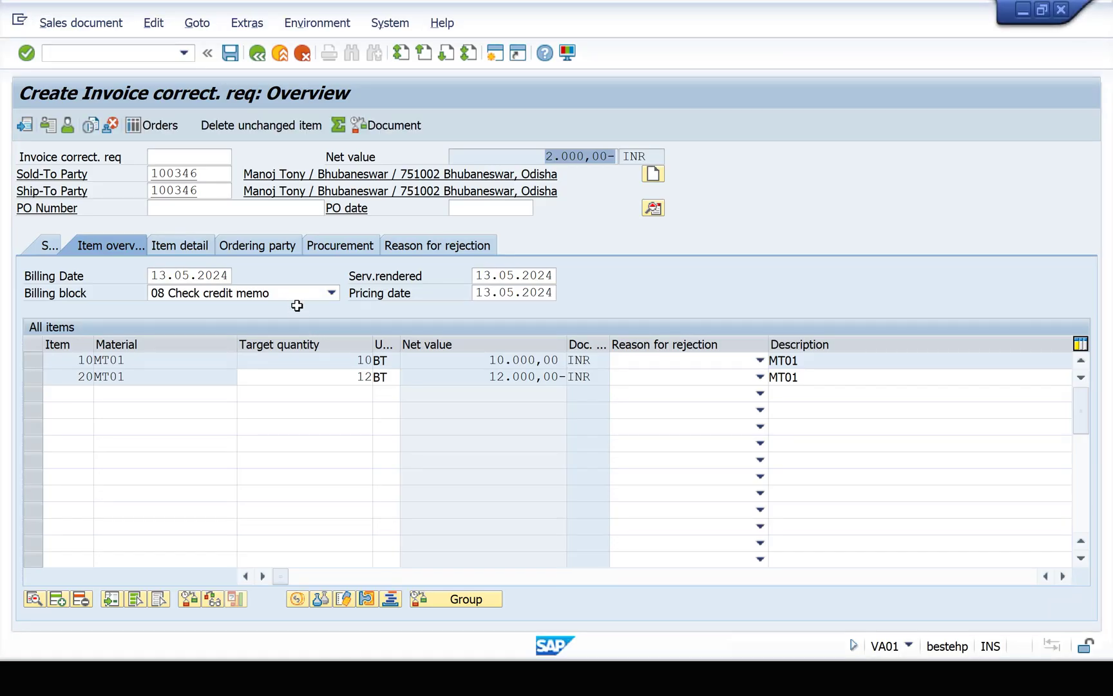
- Clear the billing block and set order reason MT1 Quantity discrepancy - More qty
{"action": "left_click", "coordinate": [295, 296]}
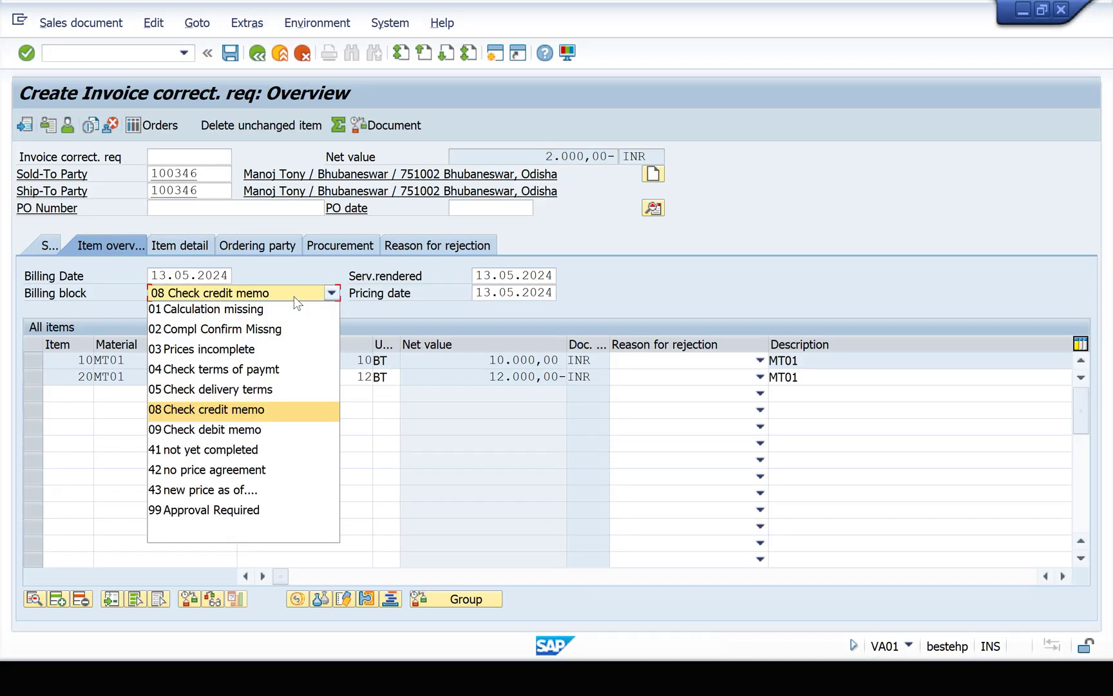
{"action": "left_click", "coordinate": [248, 527]}
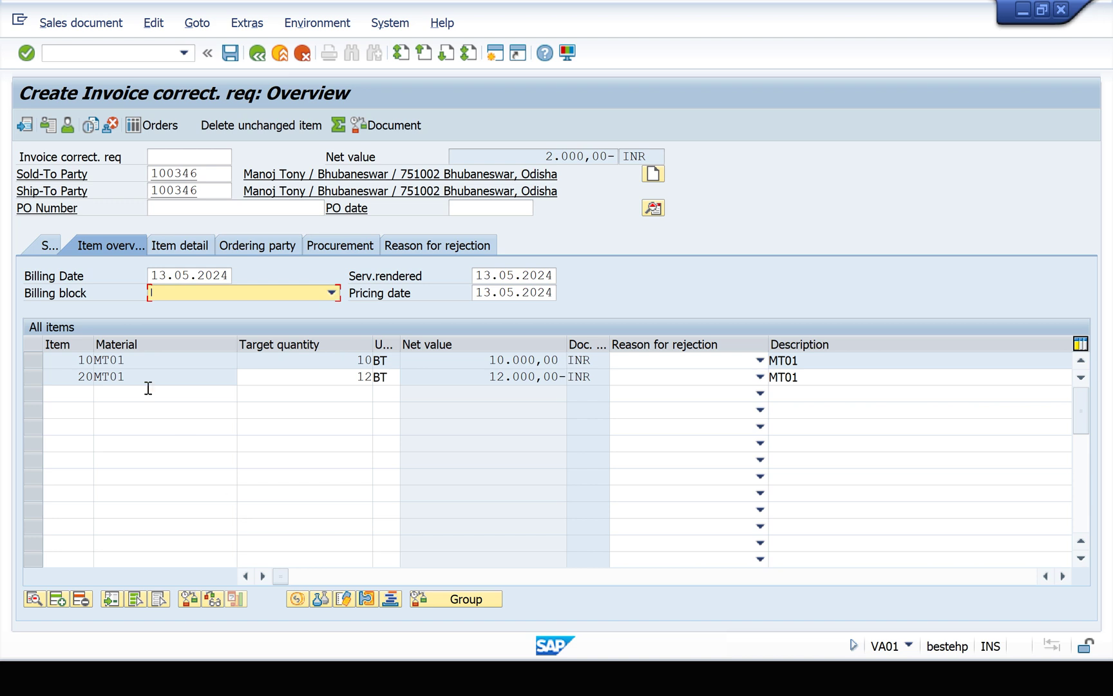
{"action": "left_click", "coordinate": [52, 247]}
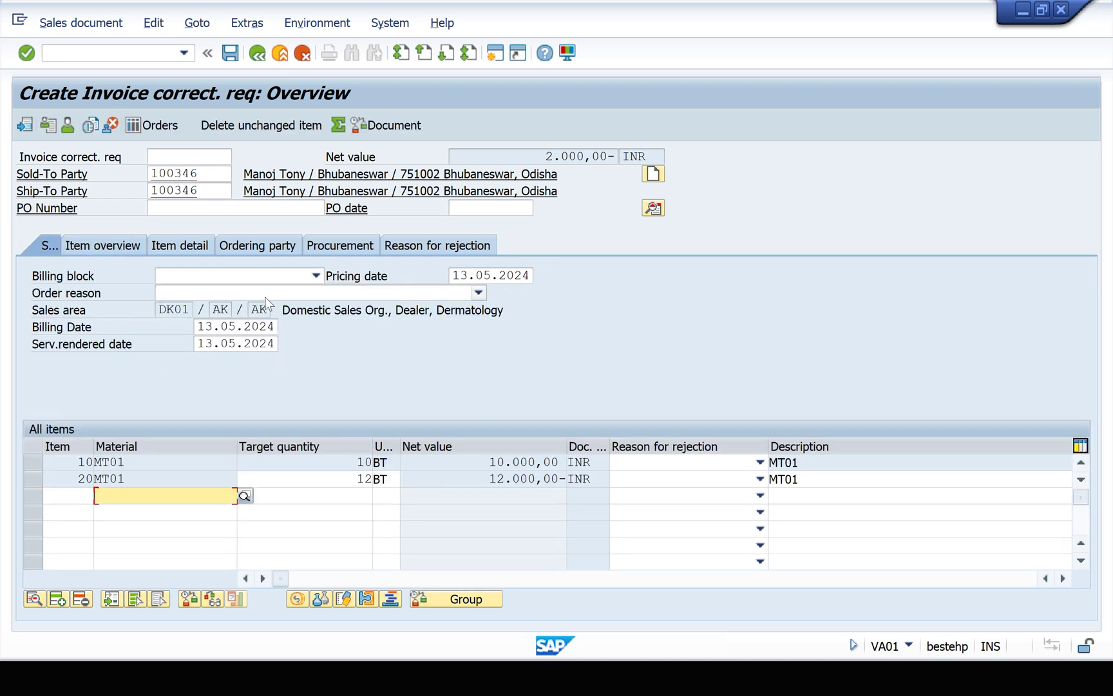
{"action": "left_click", "coordinate": [268, 295]}
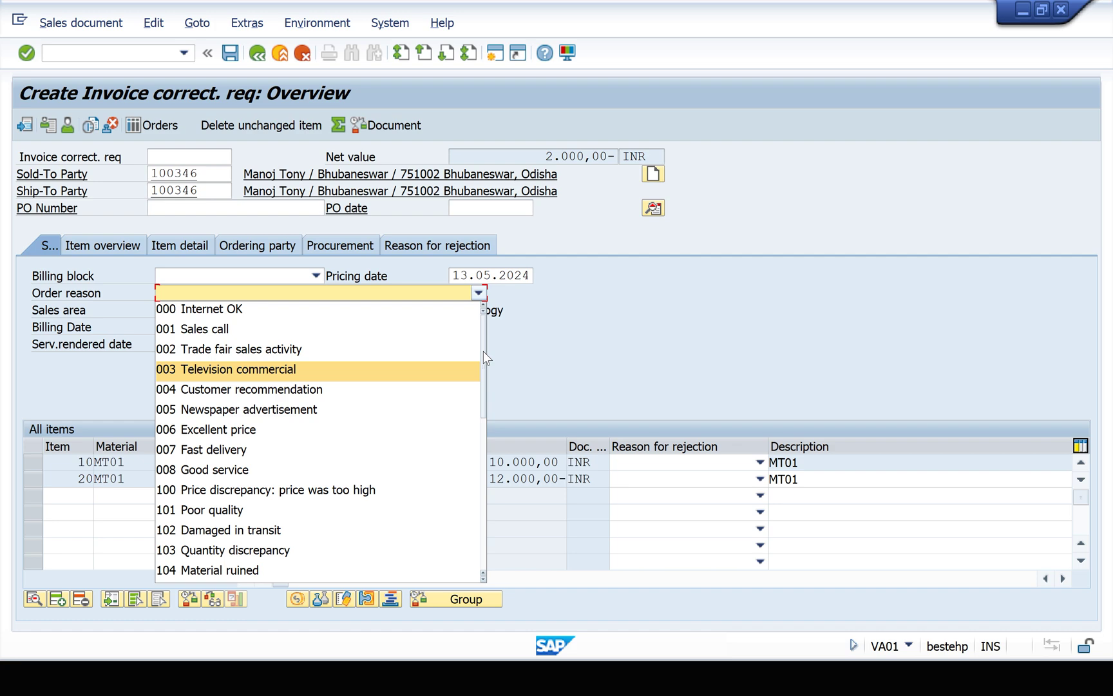
{"action": "left_click_drag", "start_coordinate": [484, 356], "coordinate": [481, 501]}
{"action": "left_click", "coordinate": [321, 535]}
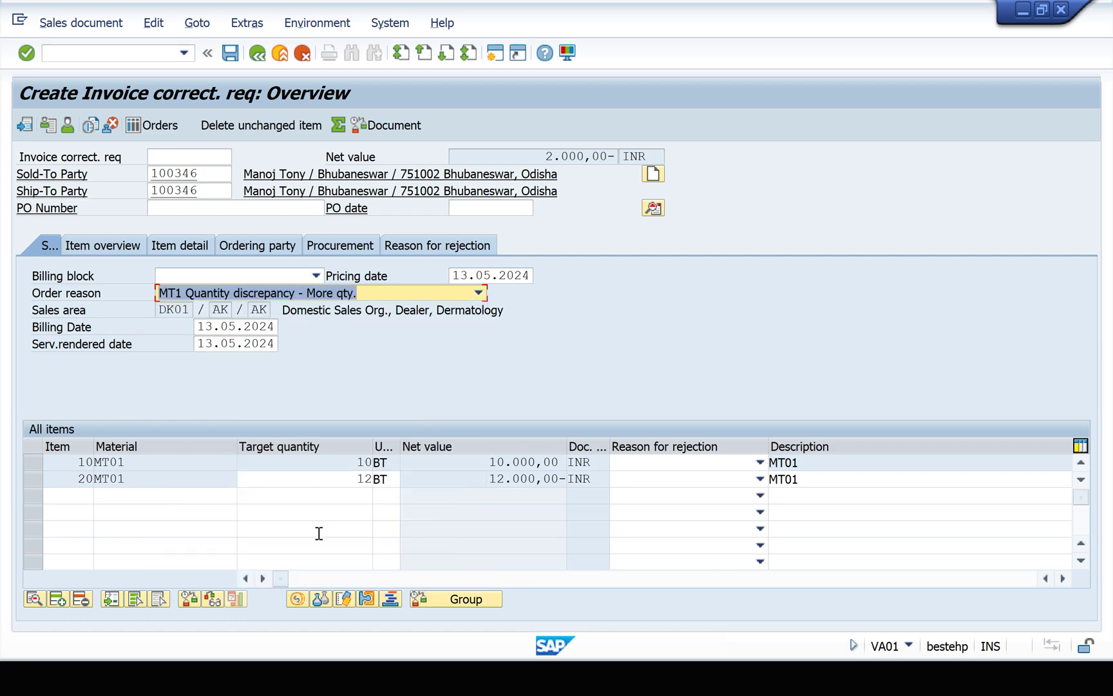
- Reuse a previous PO number and save invoice correction request 60000156
{"action": "left_click", "coordinate": [214, 207]}
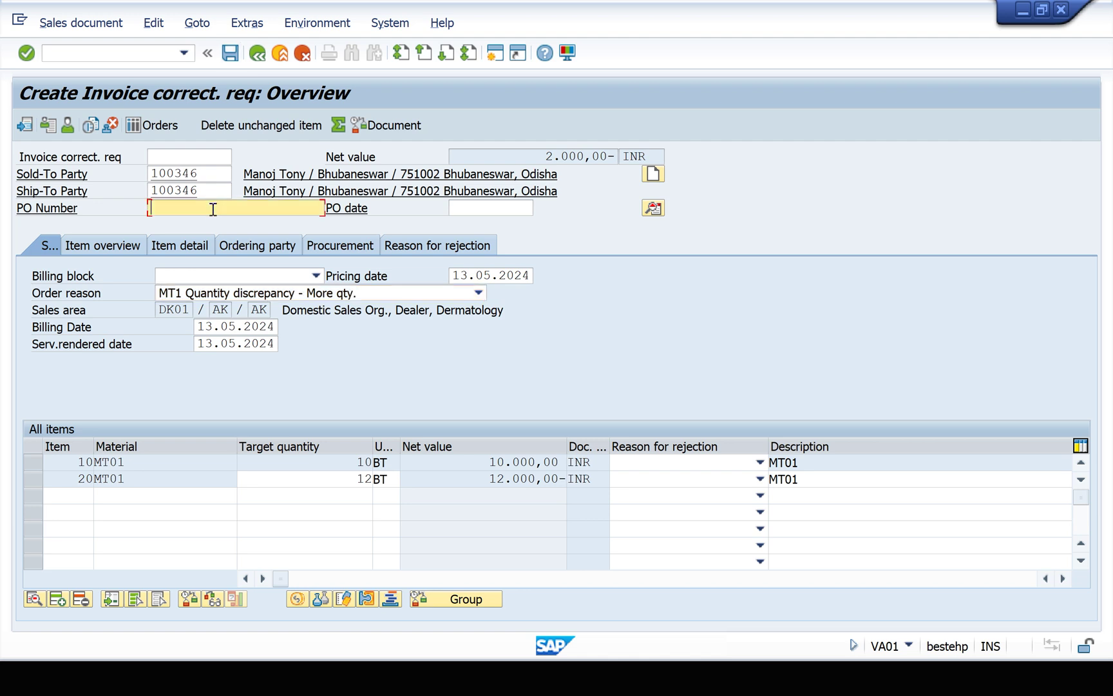
{"action": "left_click", "coordinate": [245, 229]}
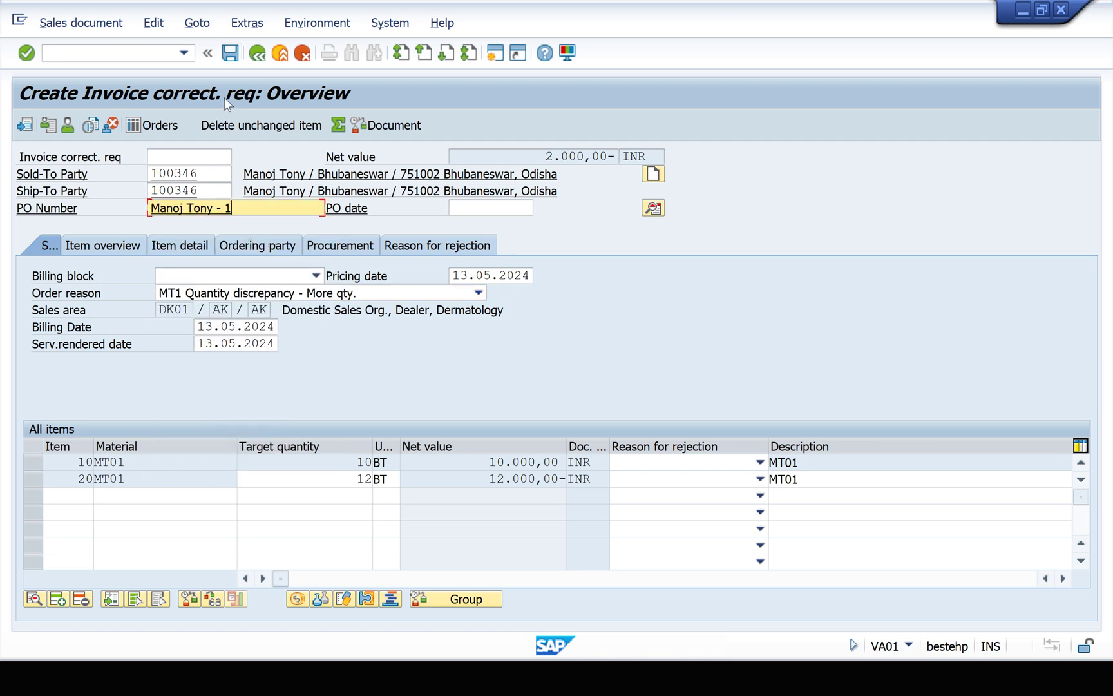
{"action": "left_click", "coordinate": [230, 54]}
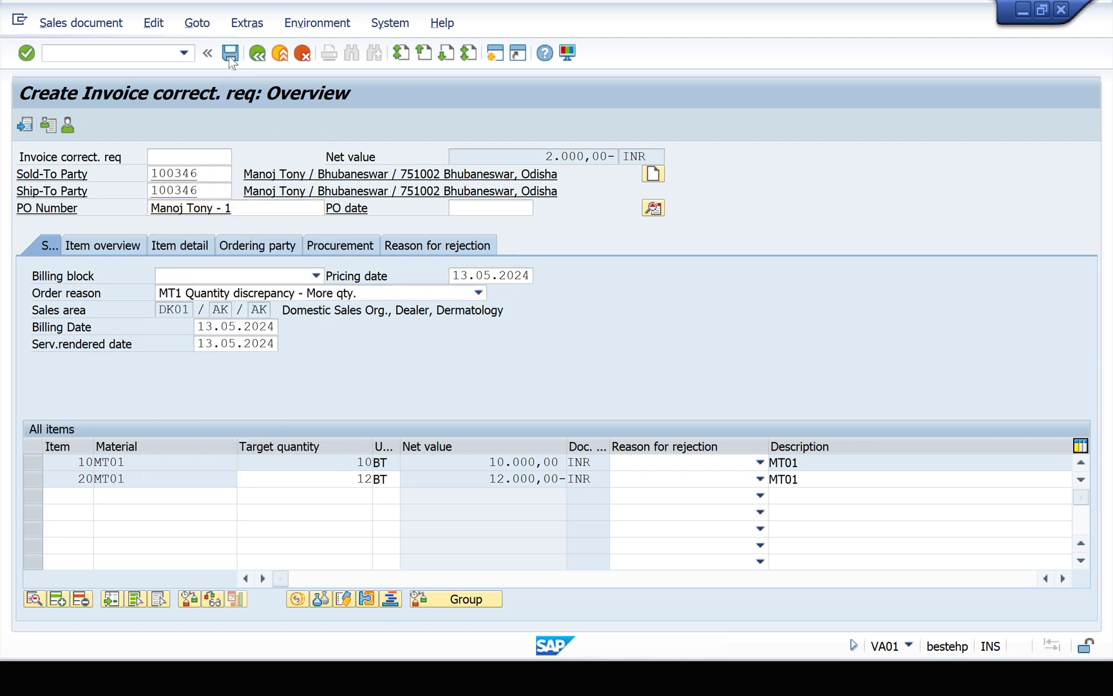
{"action": "left_click", "coordinate": [122, 49]}
- Create and save the G2 credit memo for the request with /NVF01
{"action": "type", "text": "/NVF01"}
{"action": "key", "text": "Return"}
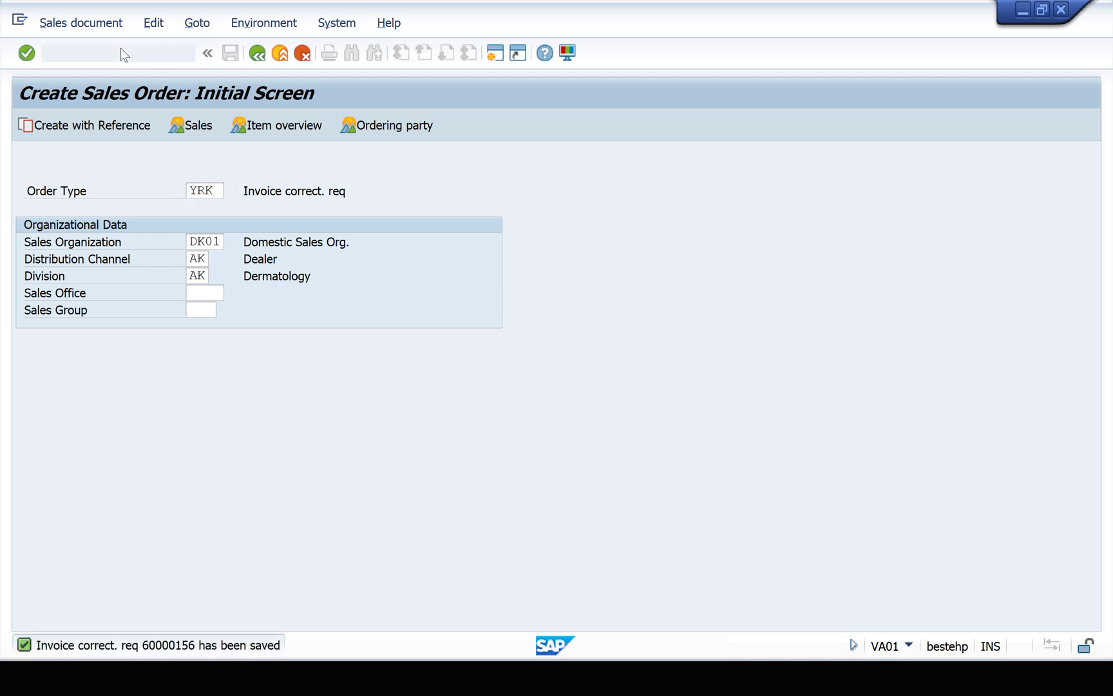
{"action": "key", "text": "Return"}
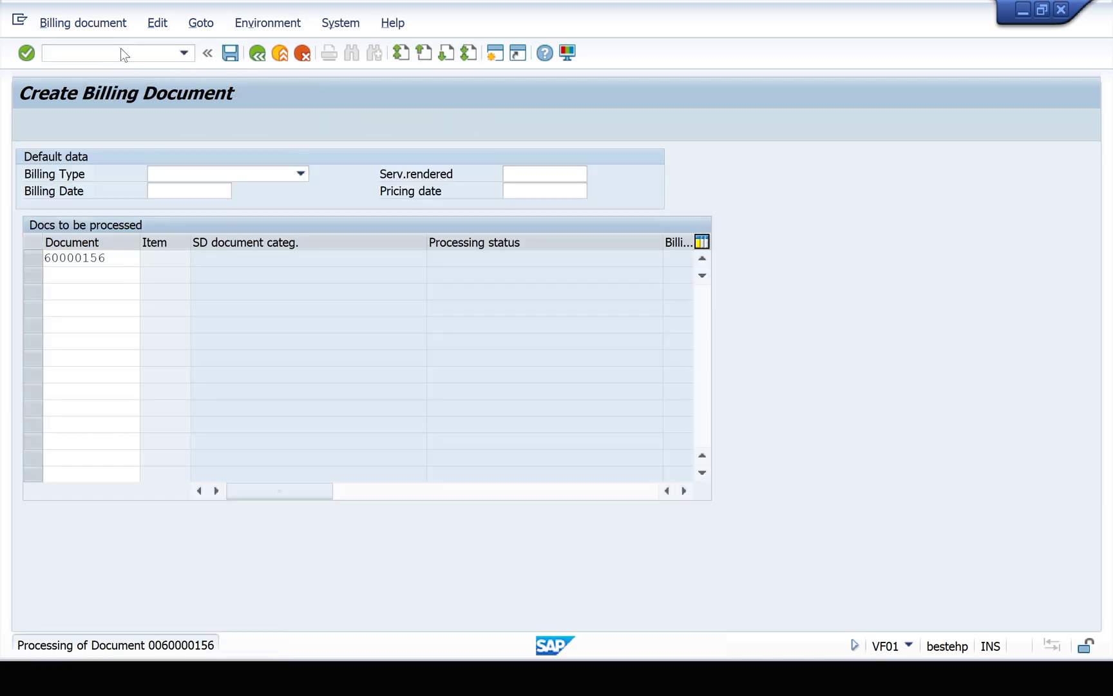
{"action": "left_click", "coordinate": [231, 56]}
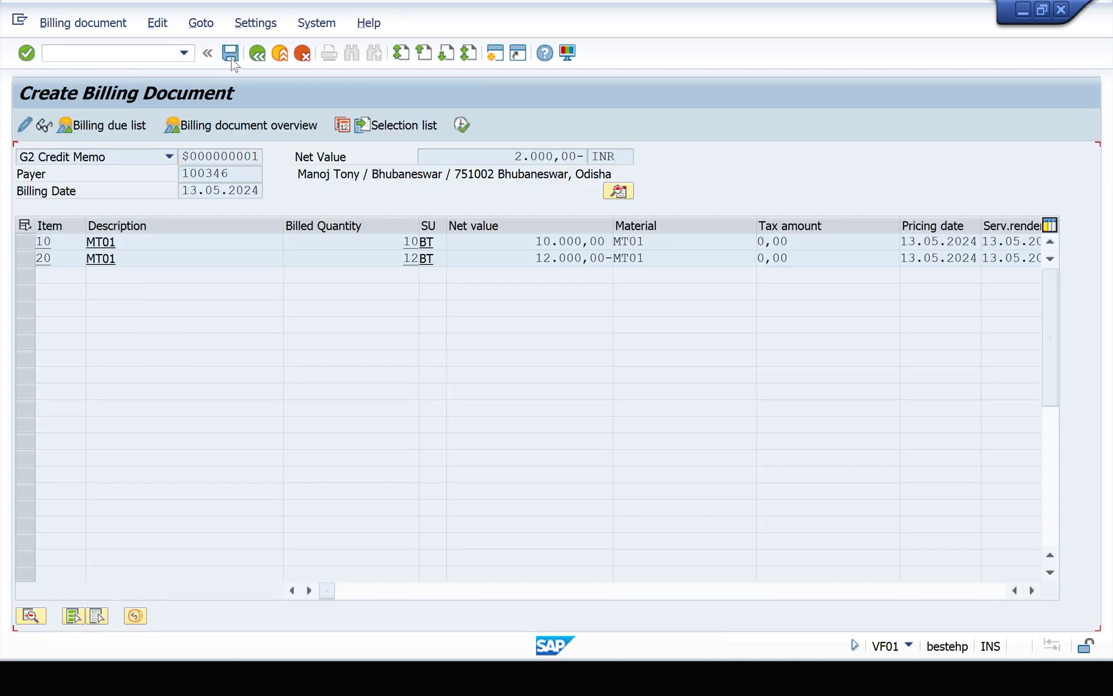
{"action": "left_click", "coordinate": [129, 54]}
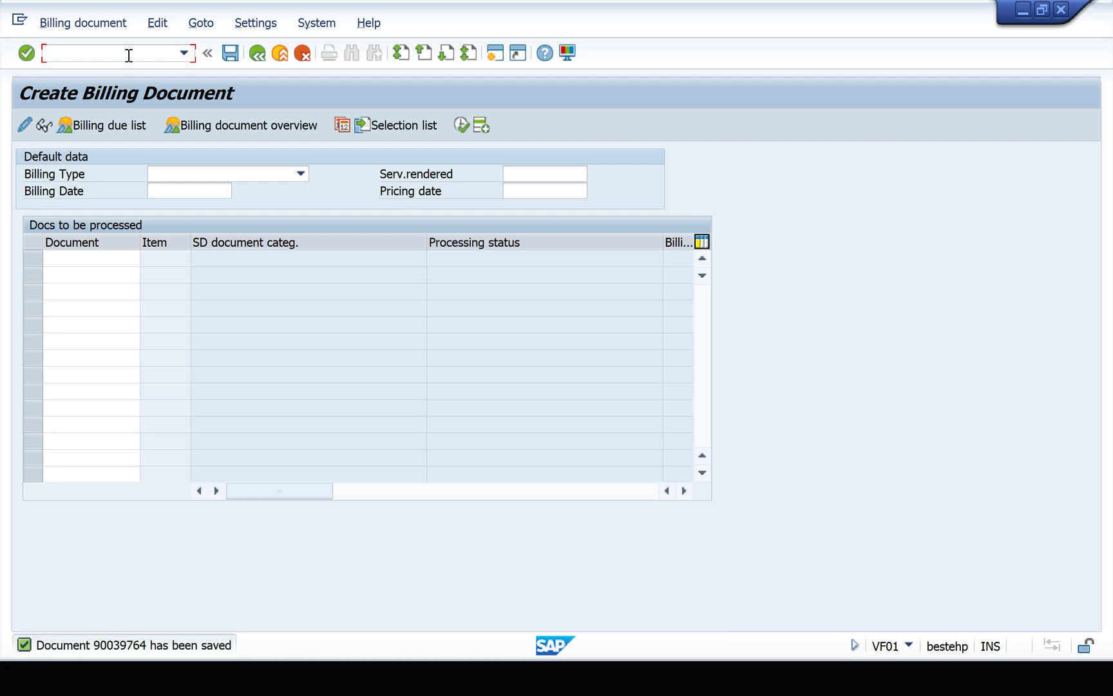
- Open billing document 90039764 in /NVF02 and display its accounting document 2006
{"action": "type", "text": "/NVF01"}
{"action": "key", "text": "BackSpace"}
{"action": "key", "text": "BackSpace"}
{"action": "type", "text": "02"}
{"action": "key", "text": "Return"}
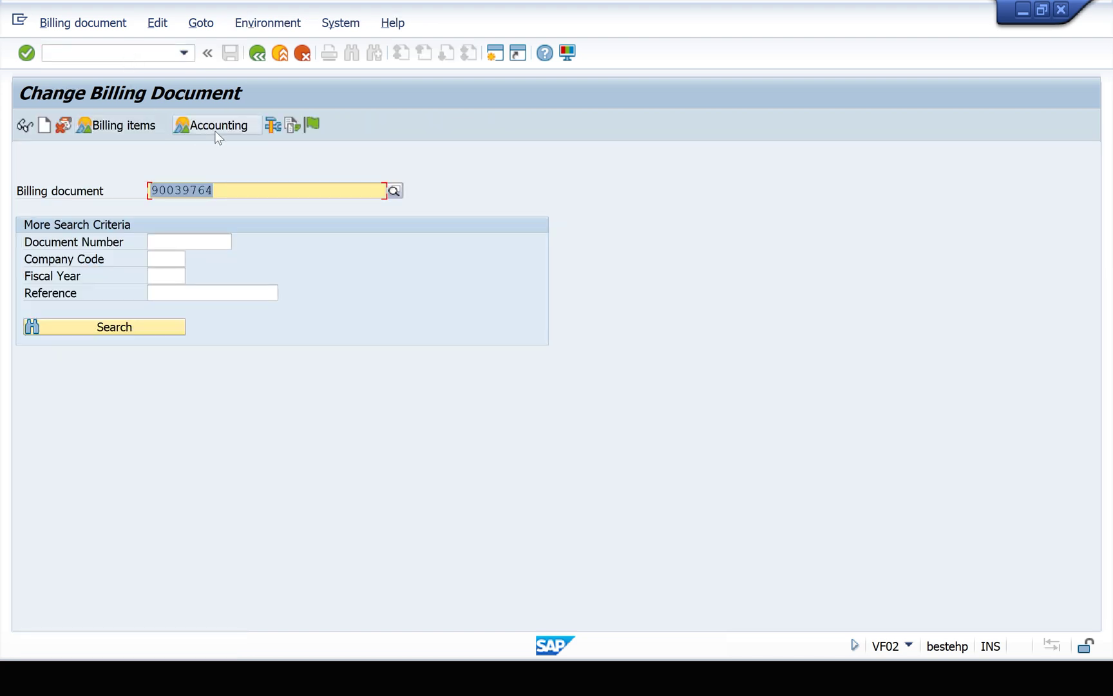
{"action": "left_click", "coordinate": [216, 131]}
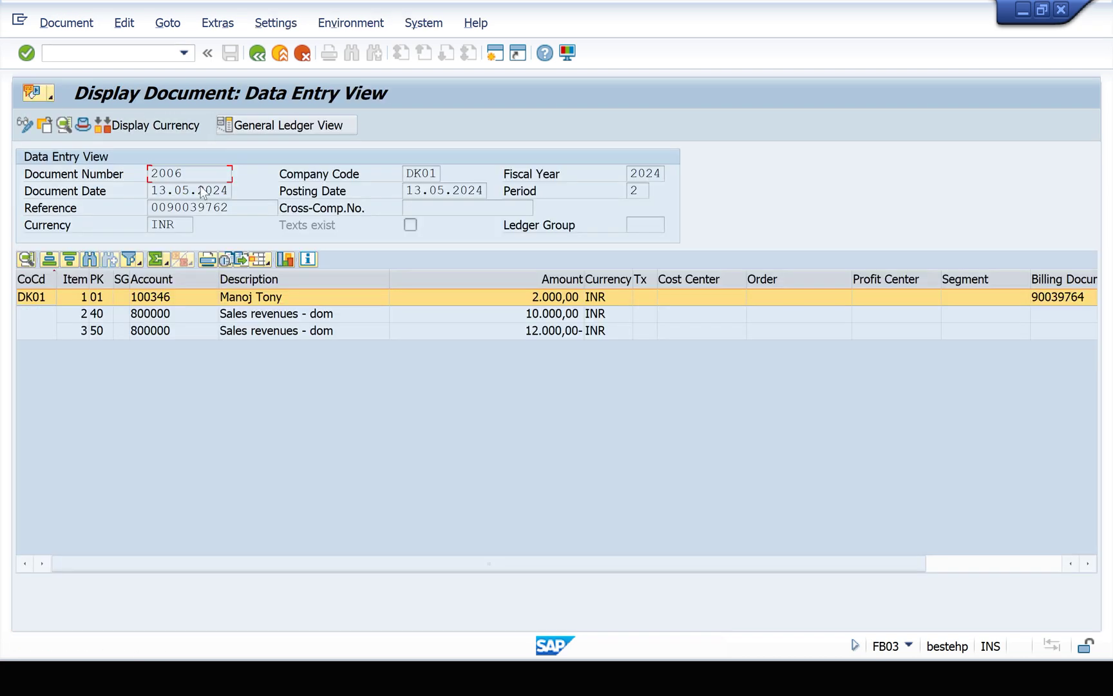
- Look up posting key 01 on document 2006's customer line, a debit Invoice, among 55 keys
{"action": "left_click", "coordinate": [147, 298]}
{"action": "left_click", "coordinate": [147, 298]}
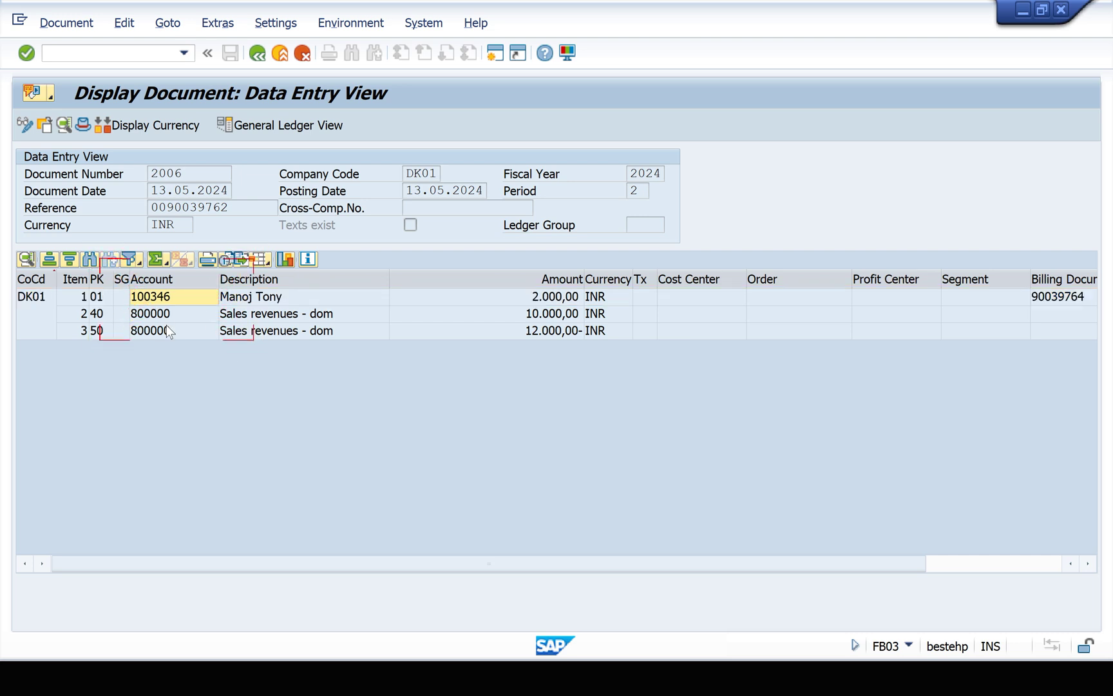
{"action": "left_click", "coordinate": [112, 297]}
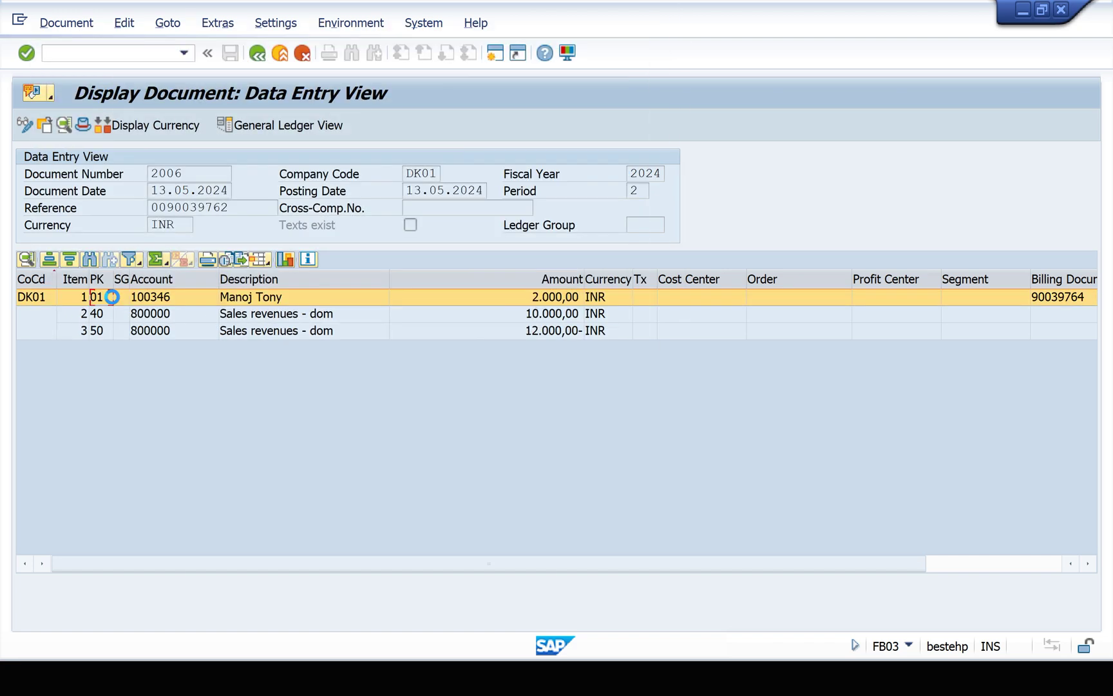
{"action": "key", "text": "F4"}
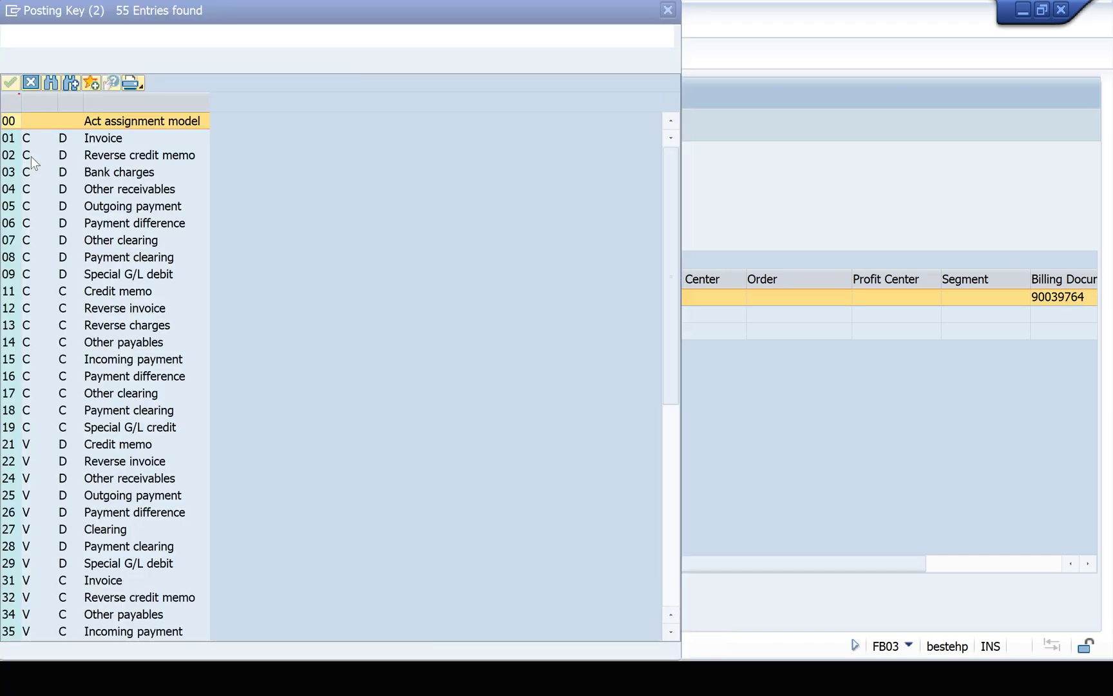
{"action": "left_click", "coordinate": [65, 142]}
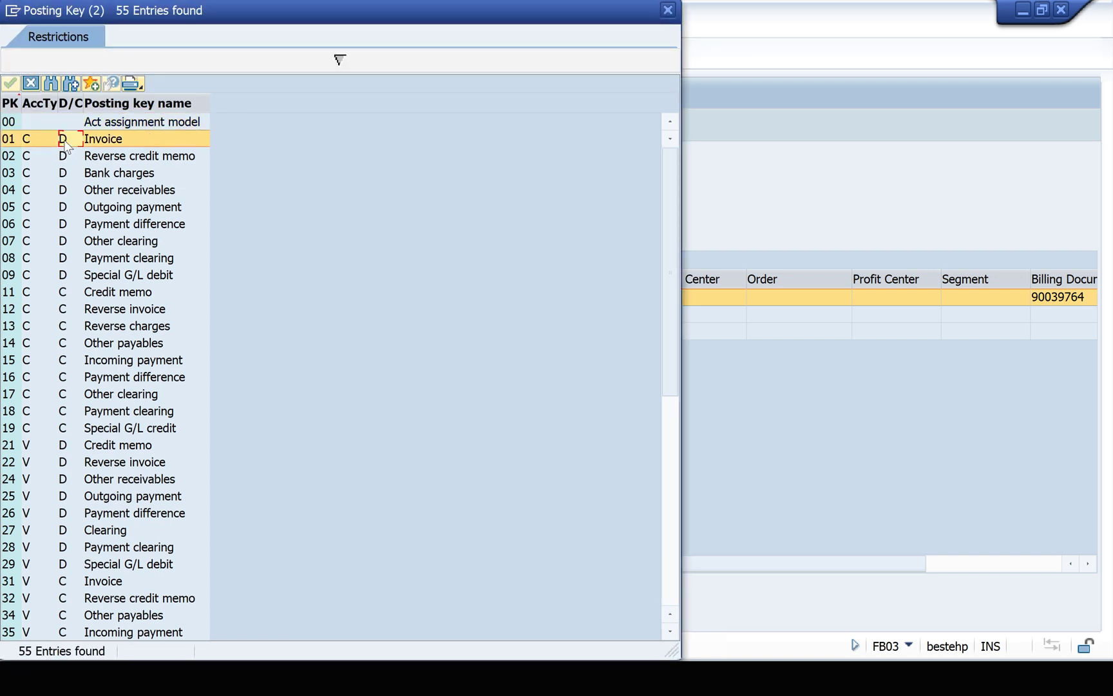